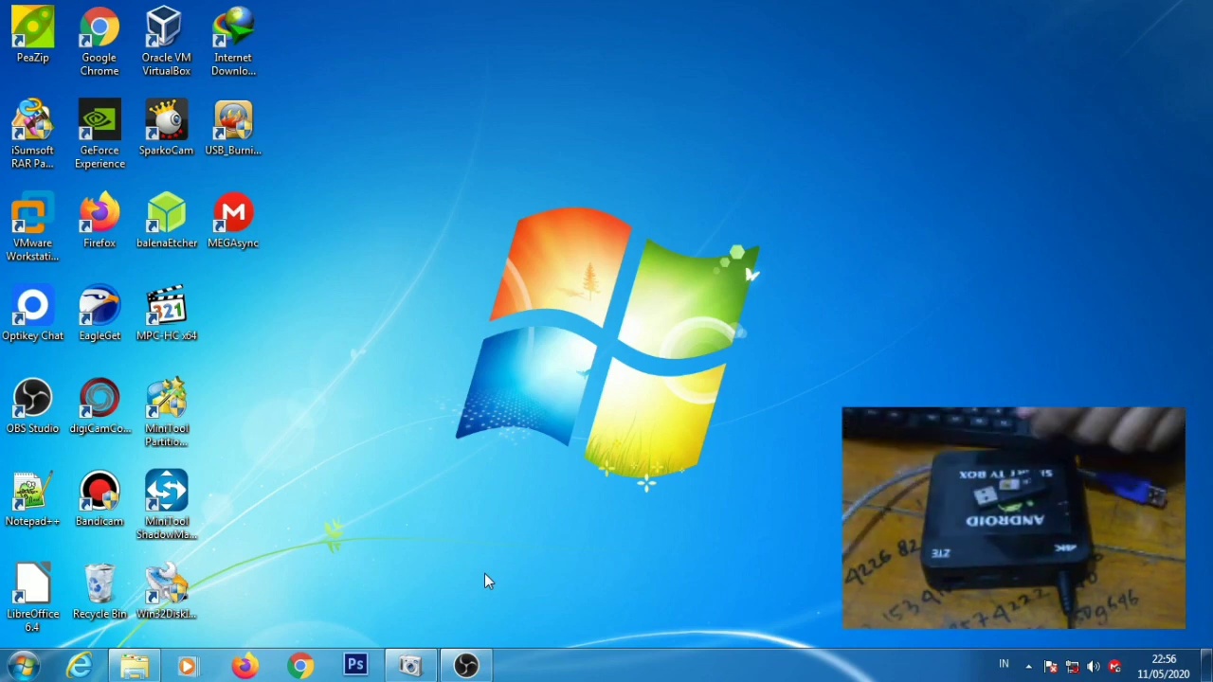
# Examine the files in the "bootloader hg680p to b860h" folder and return to the desktop
pyautogui.click(130, 667)
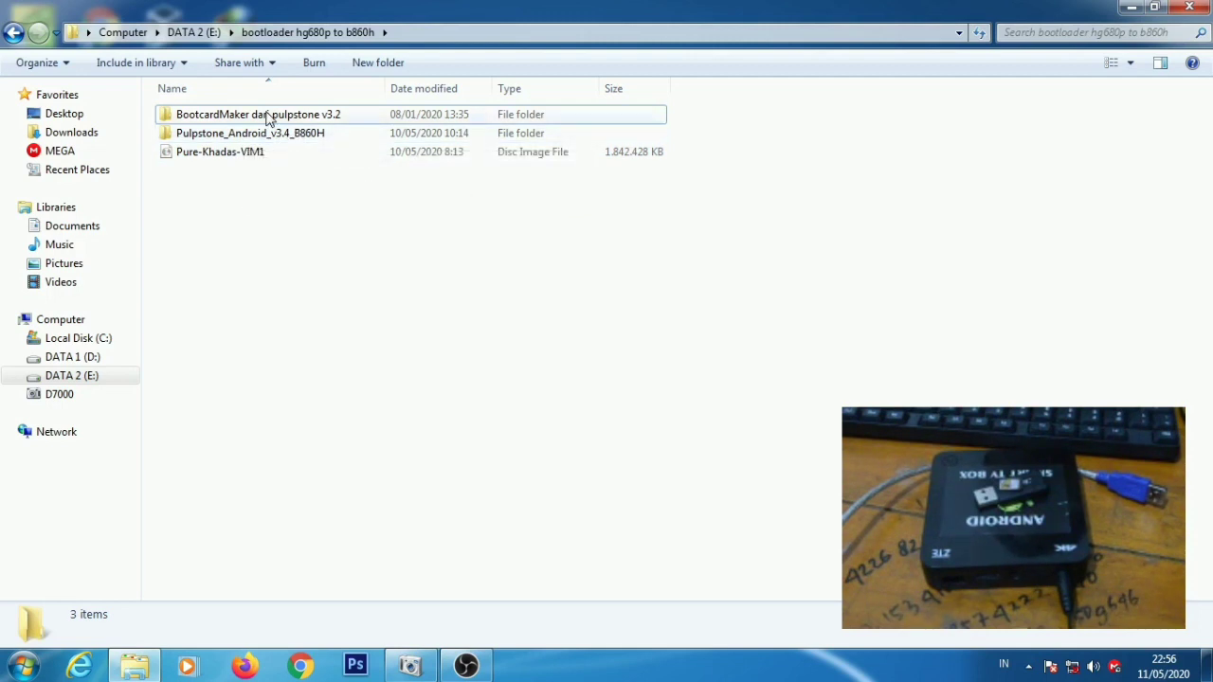
pyautogui.moveTo(270, 117)
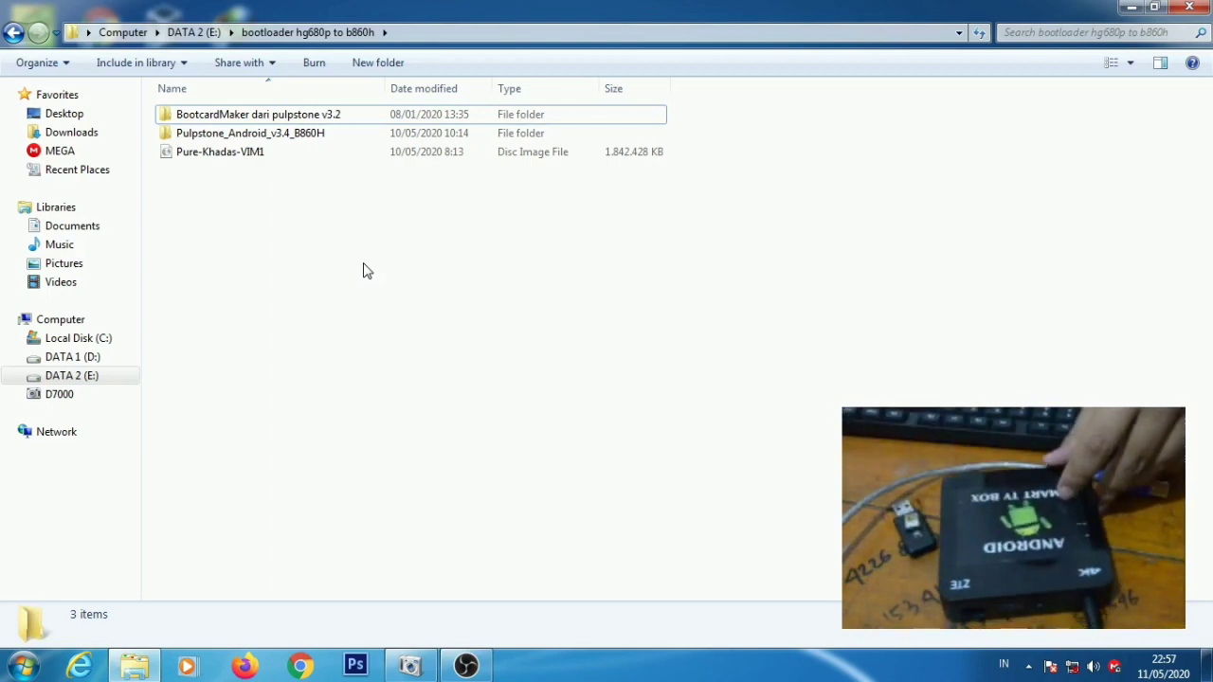
pyautogui.press('super+d')
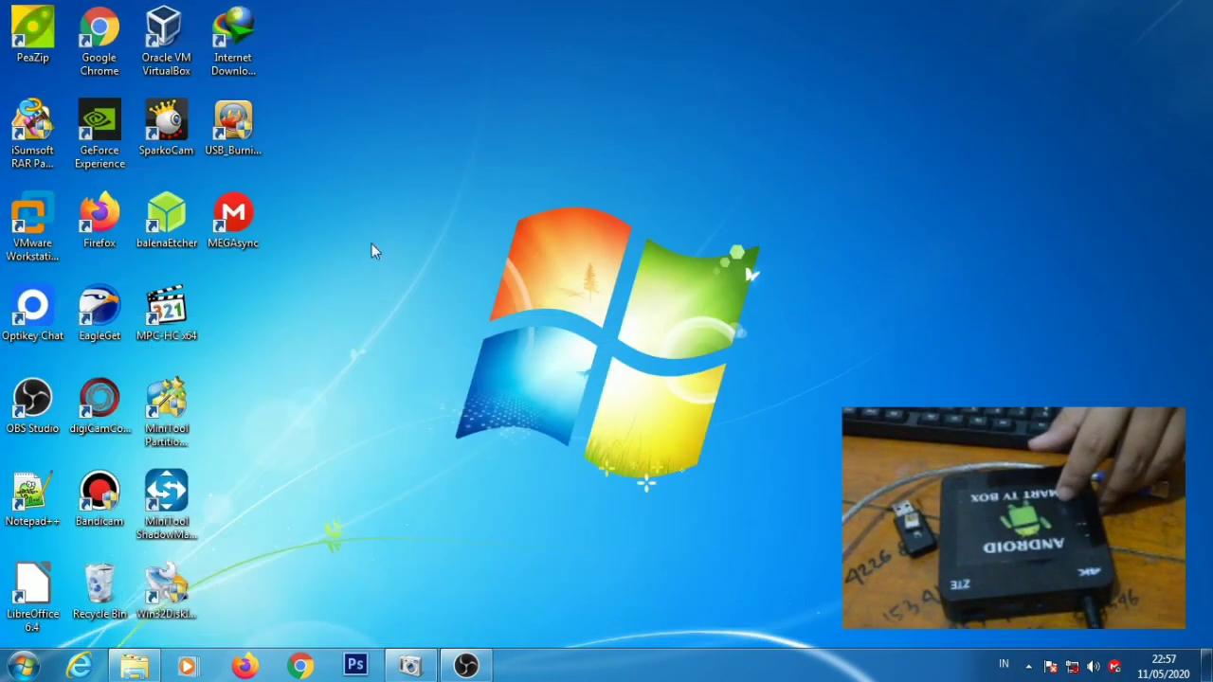
# Launch USB_Burning_Tool and import the Pure-Khadas-VIM1 image from the "bootloader hg680p to b860h" folder on DATA 2 (E:)
pyautogui.click(248, 134)
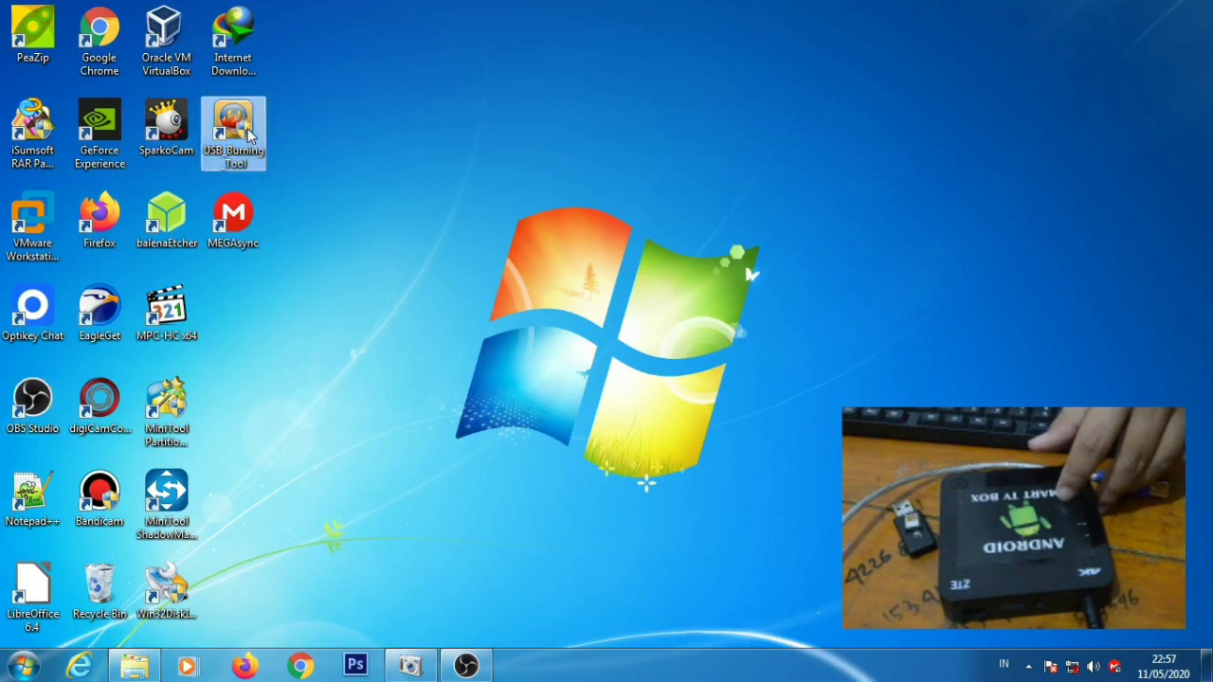
pyautogui.doubleClick(248, 134)
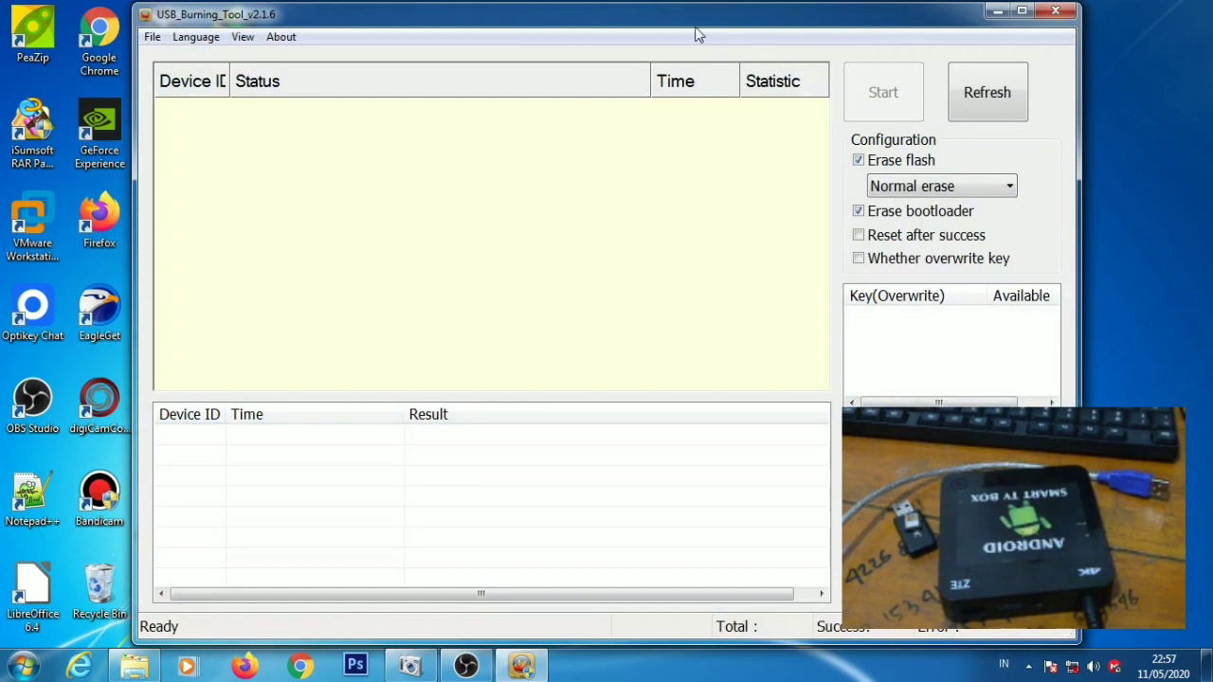
pyautogui.click(154, 40)
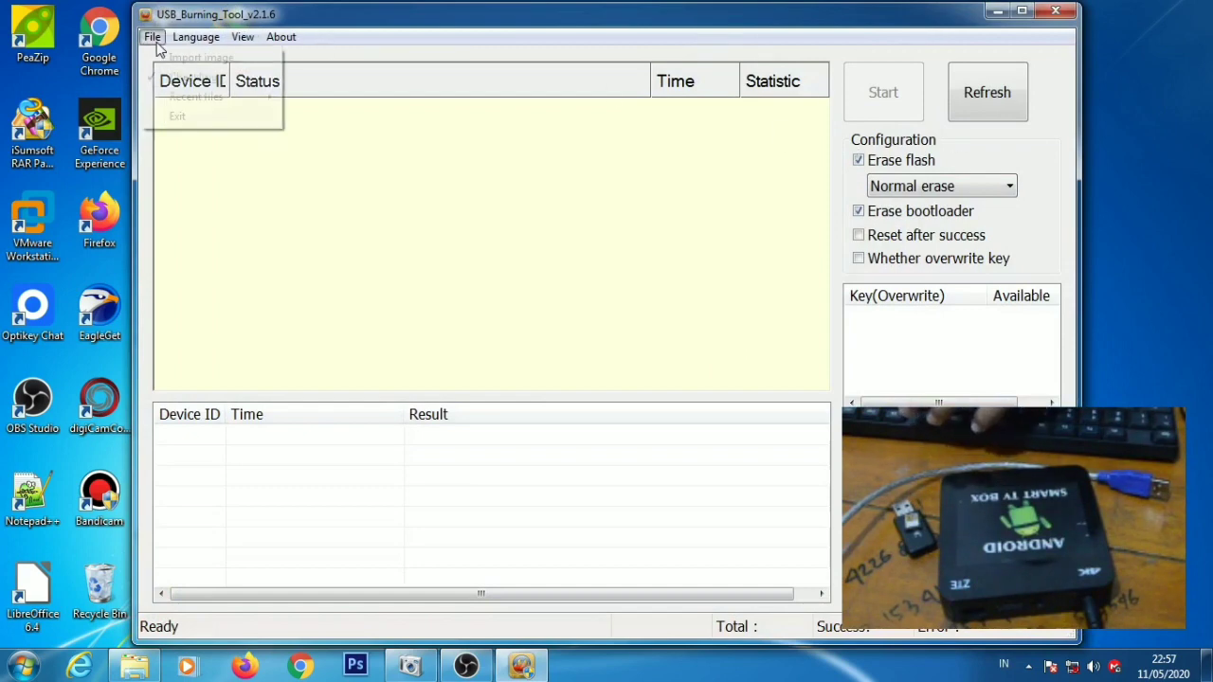
pyautogui.click(175, 57)
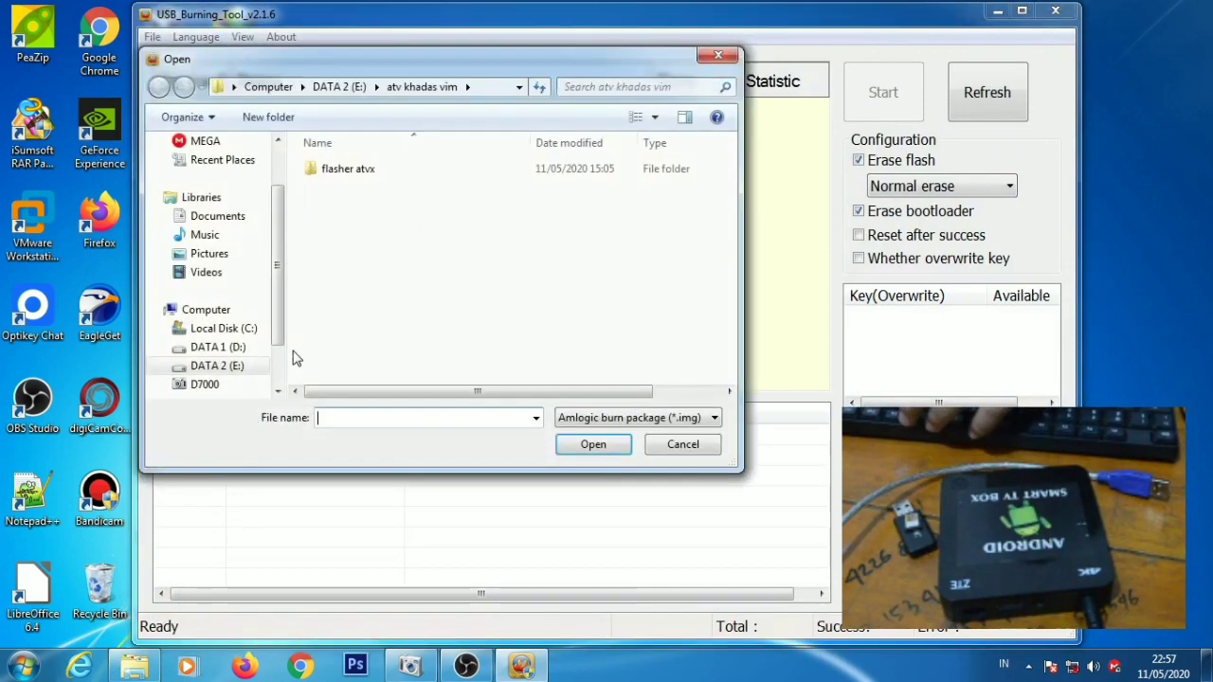
pyautogui.scroll(-2, 256, 331)
pyautogui.click(241, 291)
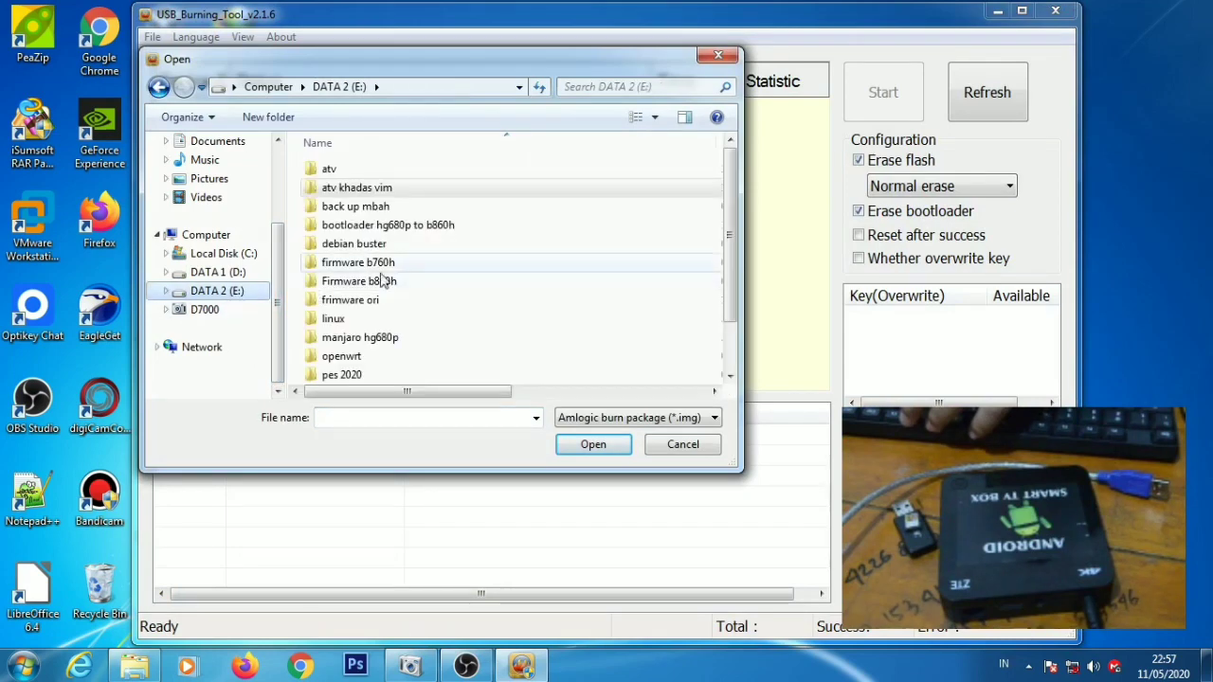
pyautogui.doubleClick(387, 228)
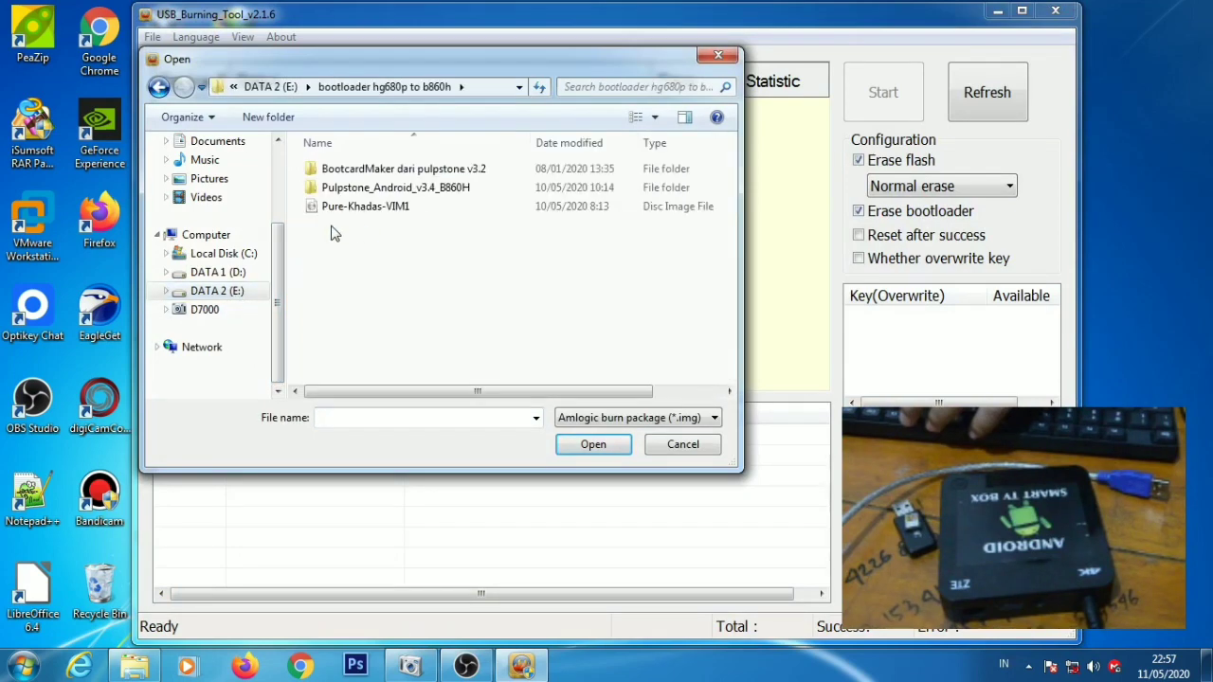
pyautogui.click(382, 212)
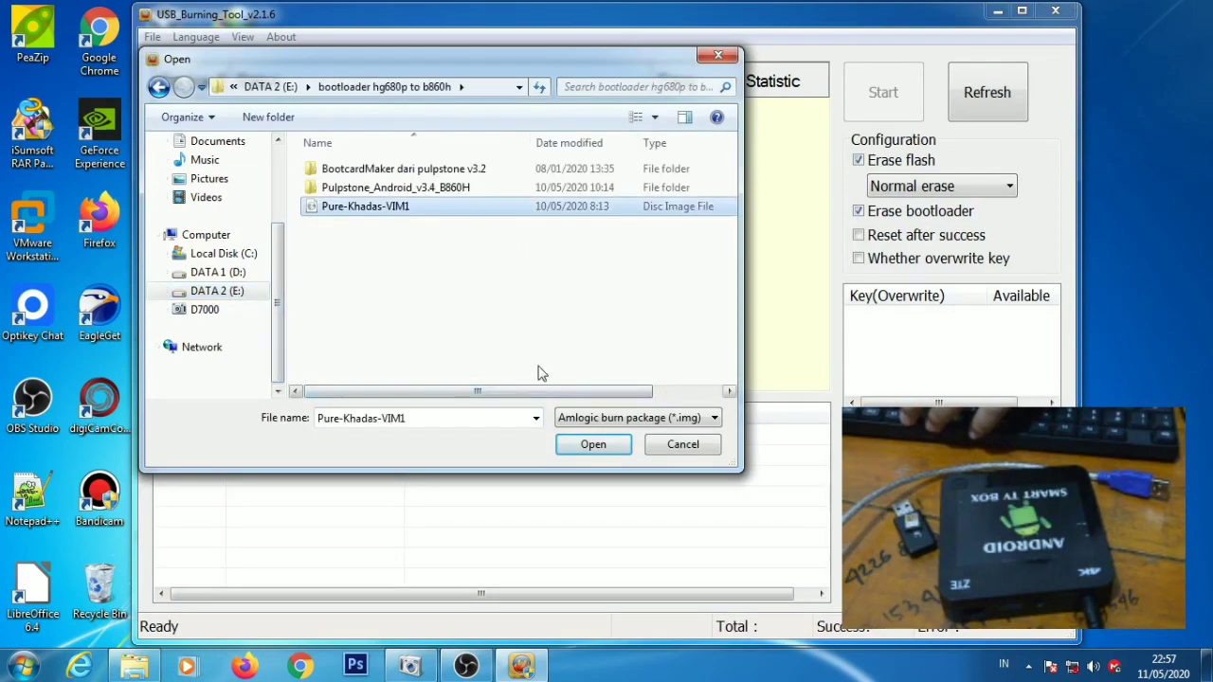
pyautogui.click(594, 444)
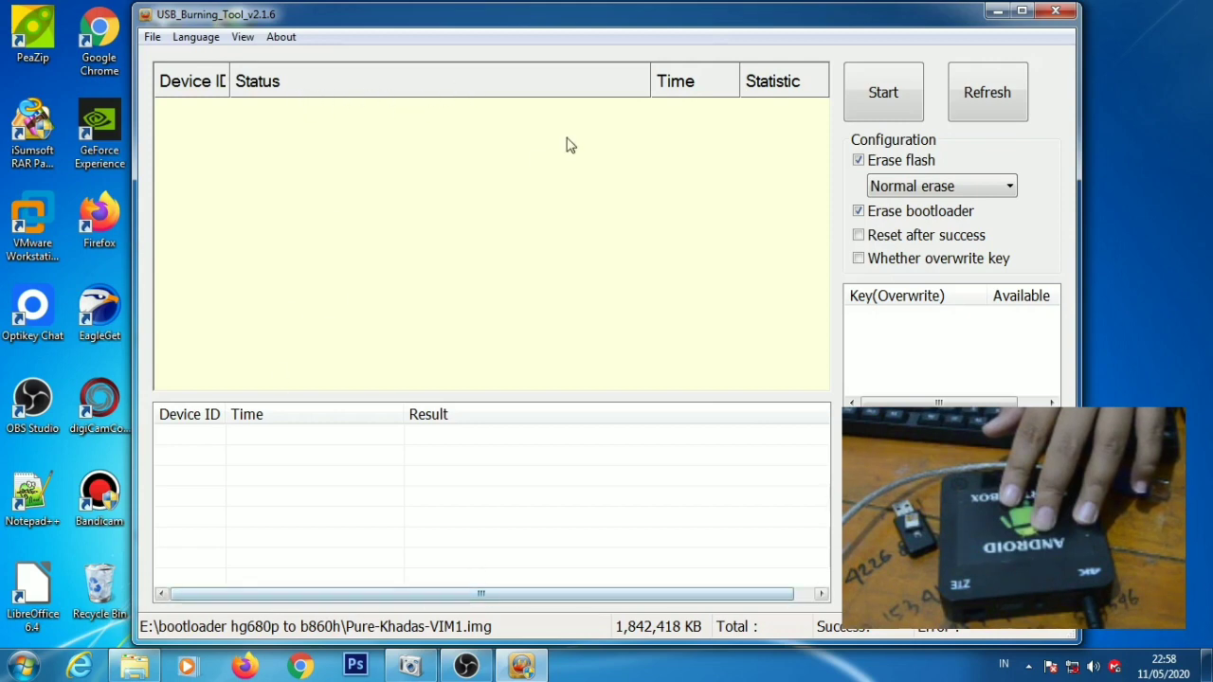
# Try to burn the image to the TV box with Erase flash disabled, and stop the burning process
pyautogui.click(859, 161)
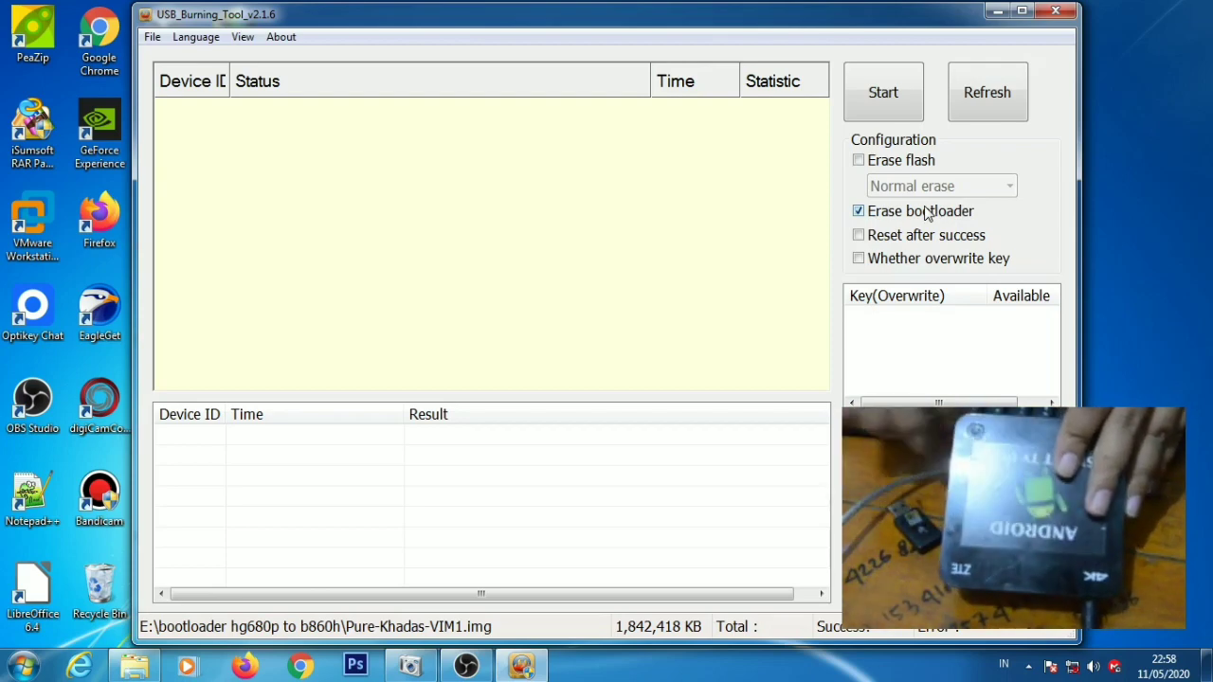
pyautogui.click(907, 97)
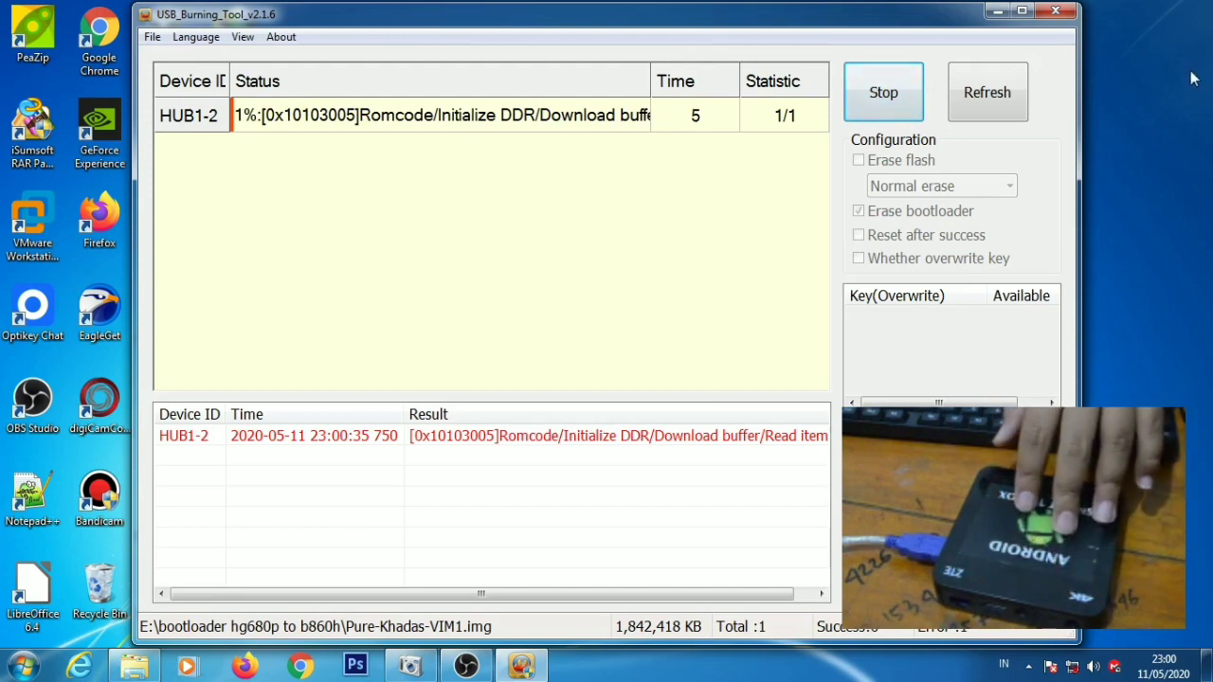
pyautogui.click(894, 92)
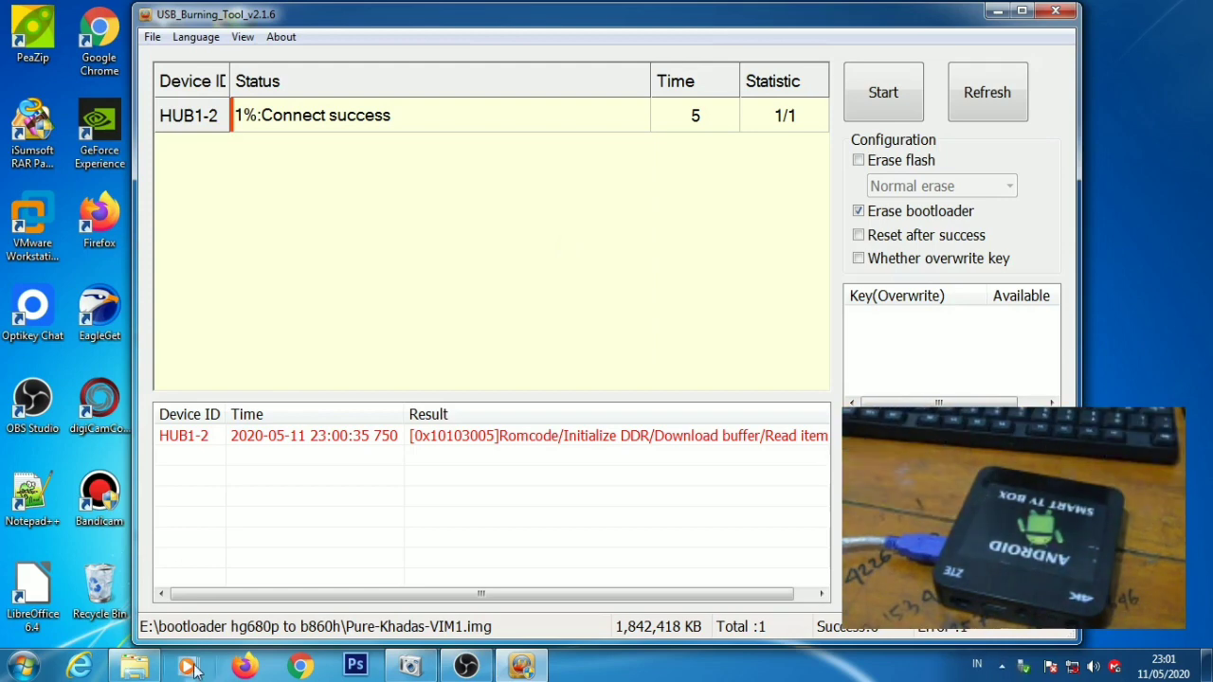
# Switch to Windows Explorer, dismiss the AutoPlay window, and launch BootcardMaker from the "BootcardMaker dari pulpstone v3.2" folder
pyautogui.click(137, 668)
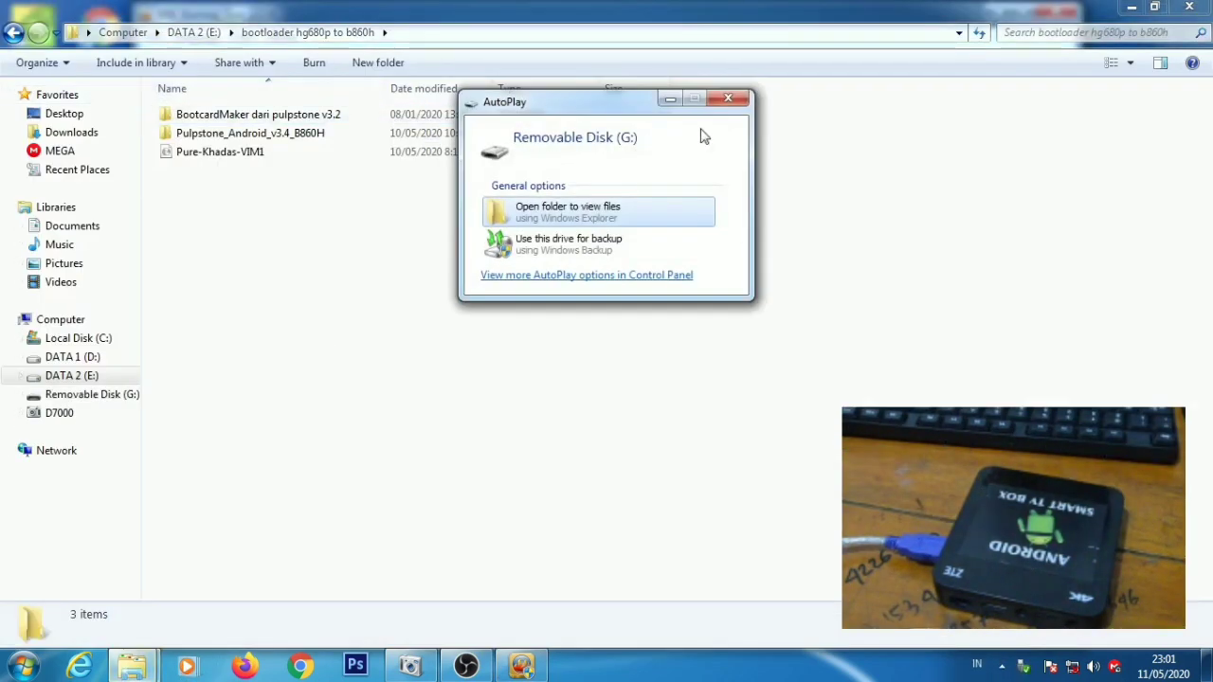
pyautogui.click(728, 99)
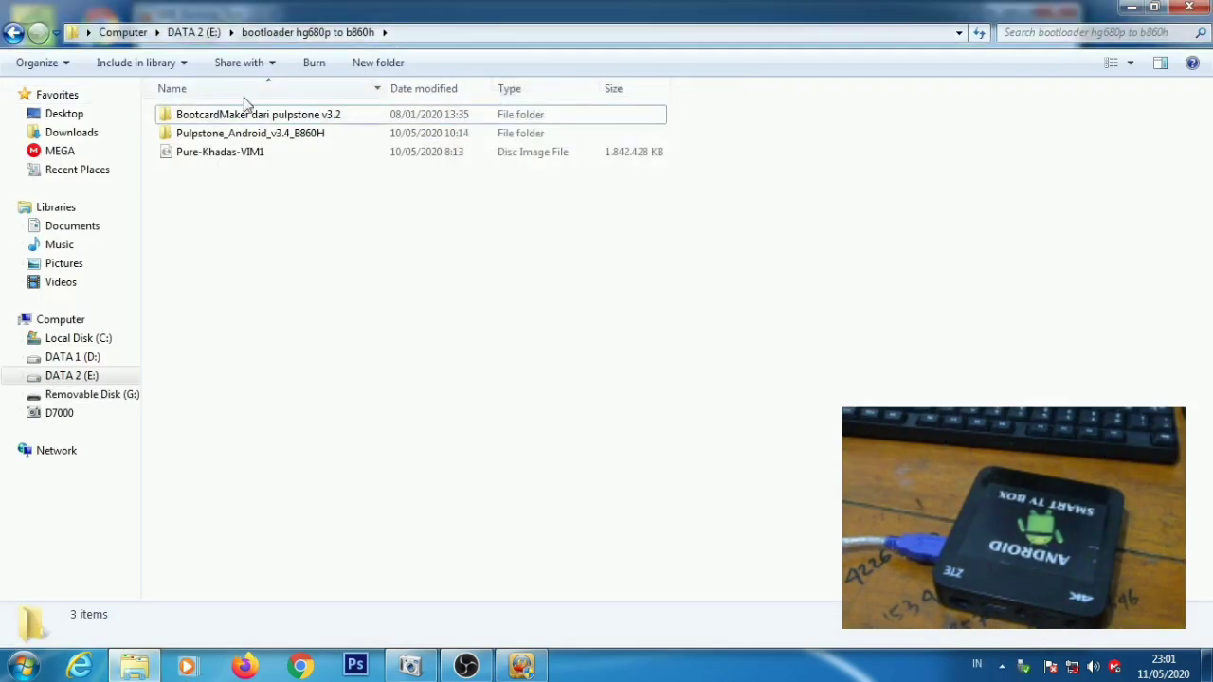
pyautogui.doubleClick(294, 116)
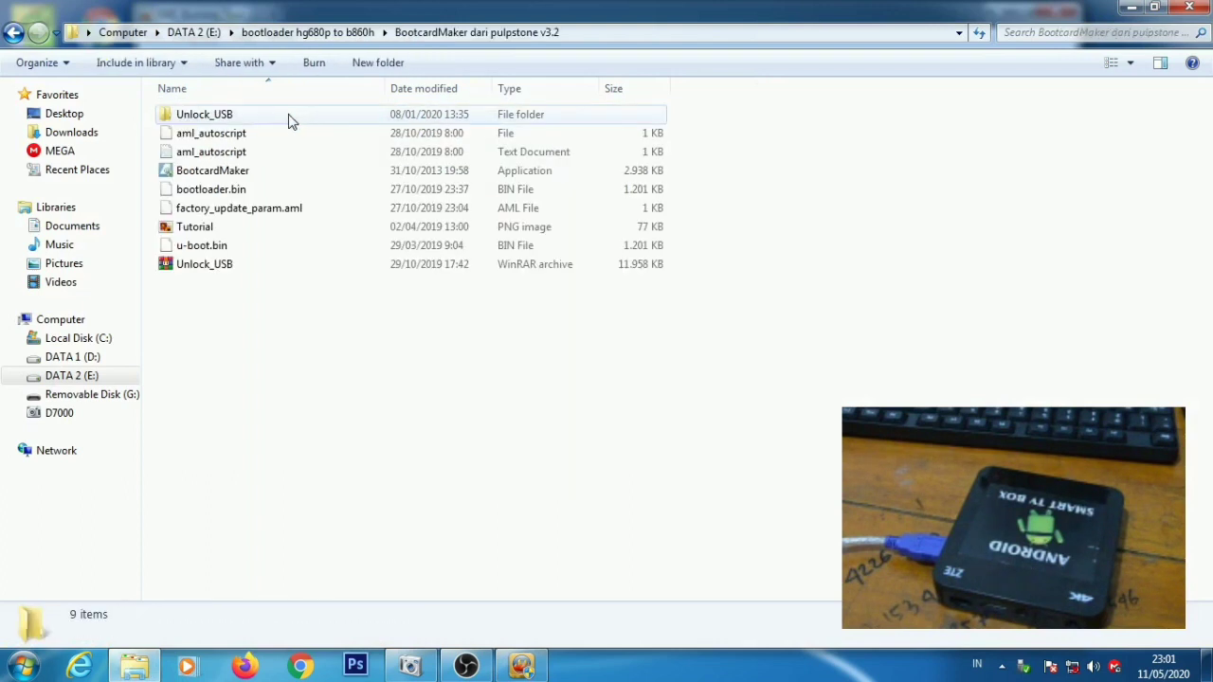
pyautogui.click(216, 171)
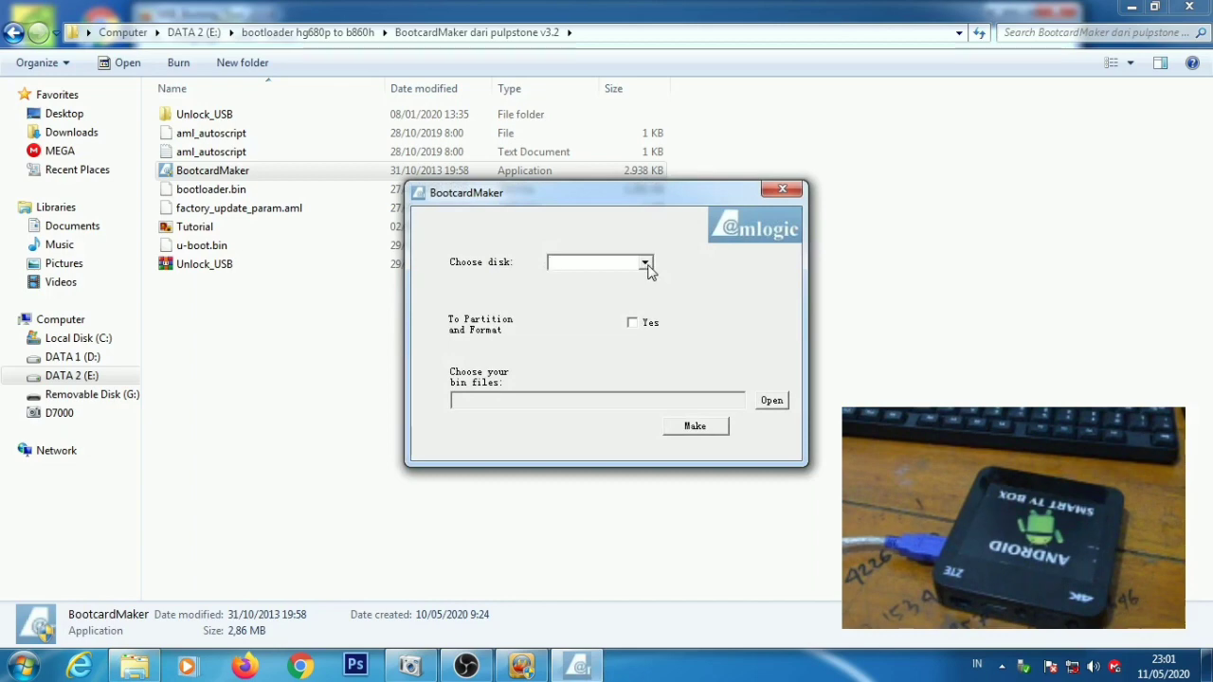
# Configure the boot card for disk SD-card2:G with partition and format enabled, using bootloader.bin as the bin file
pyautogui.click(646, 264)
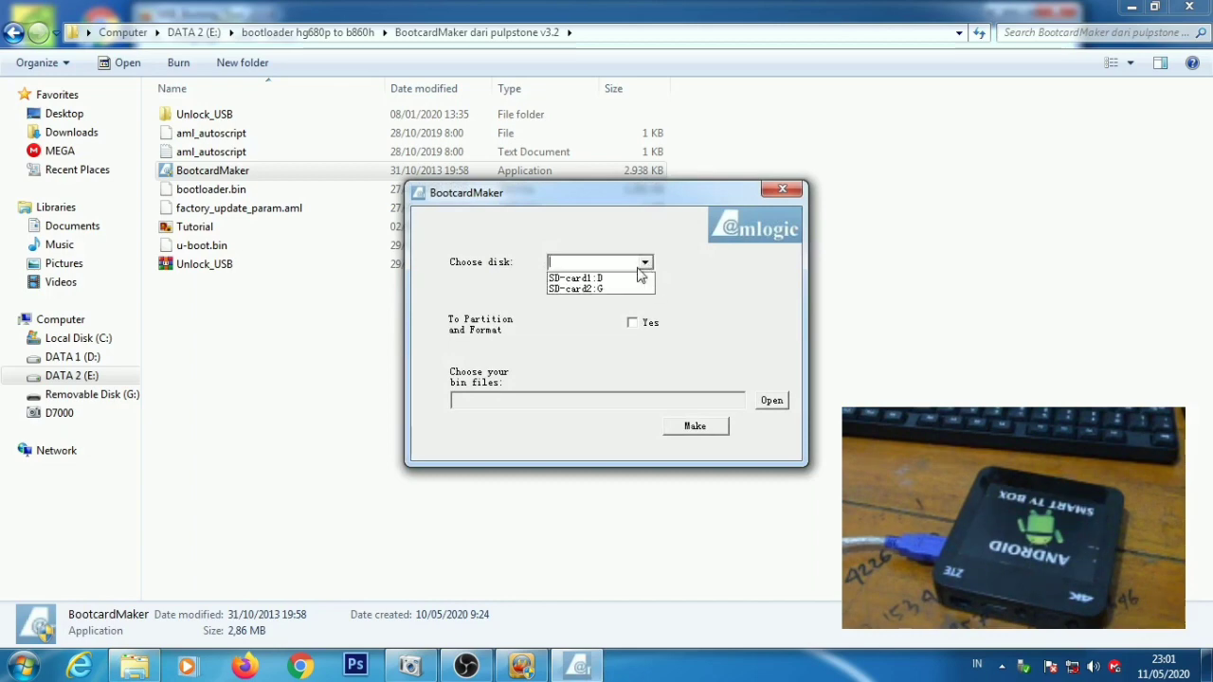
pyautogui.click(611, 288)
pyautogui.click(632, 323)
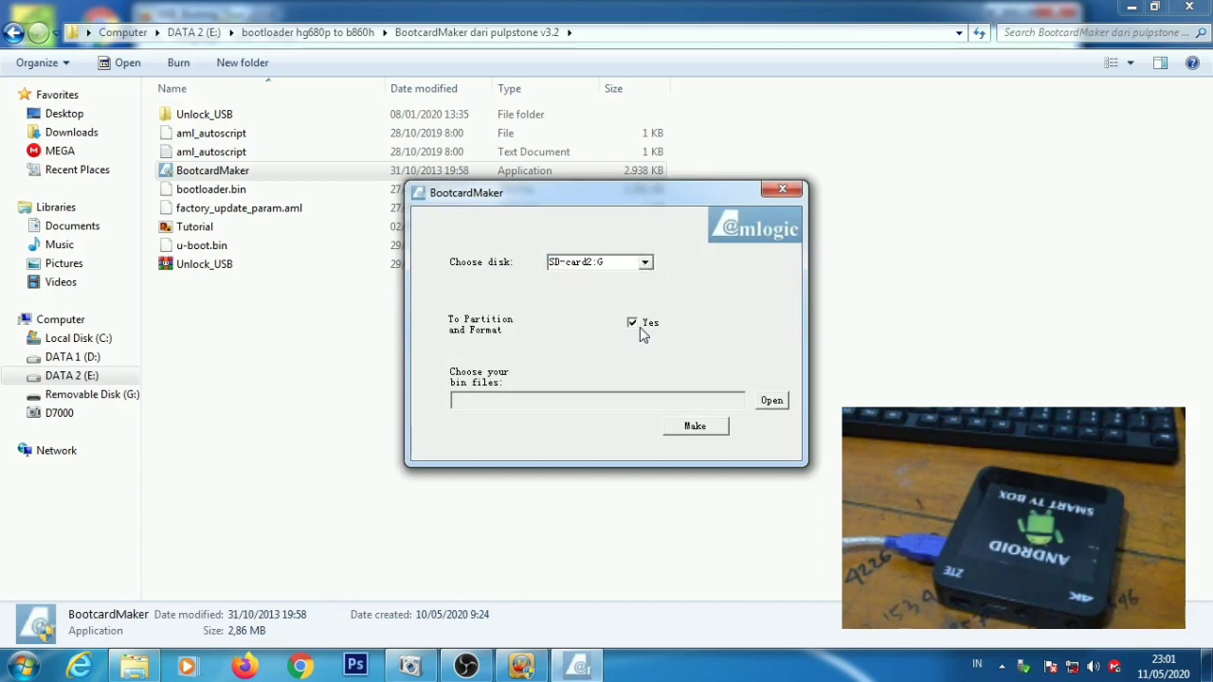
pyautogui.click(772, 404)
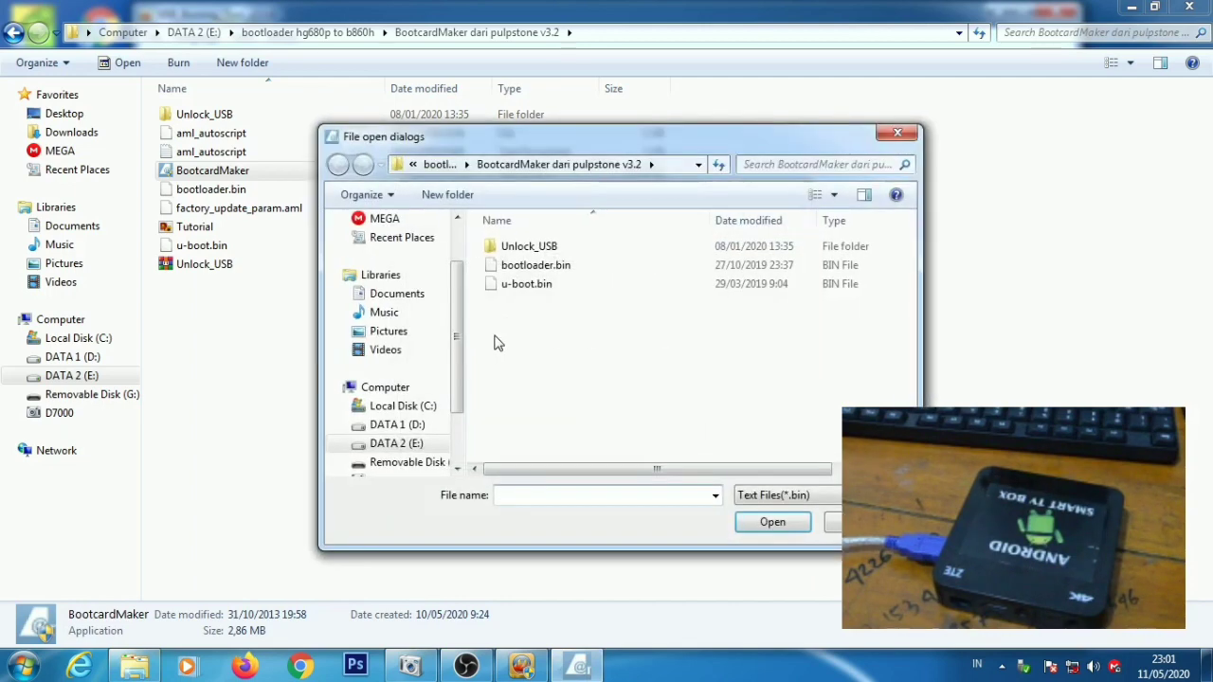
pyautogui.click(563, 270)
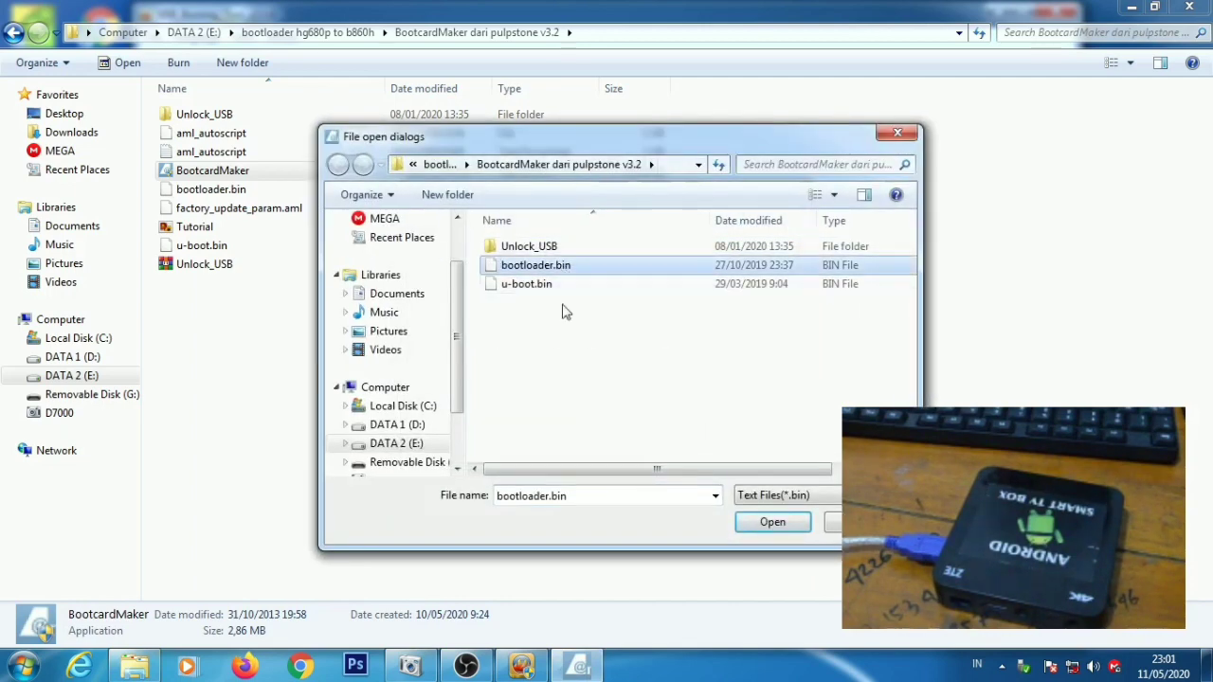
pyautogui.click(770, 522)
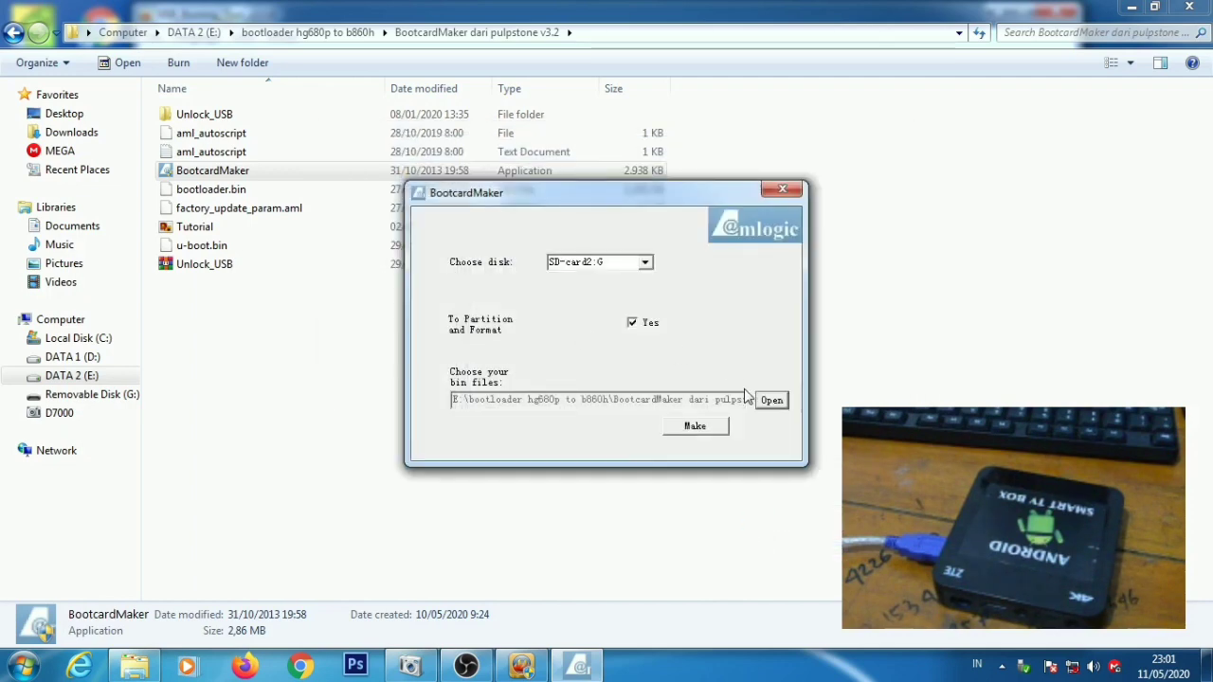
# Make the boot card, quick-formatting removable disk G: as FAT32, and close BootcardMaker
pyautogui.click(686, 432)
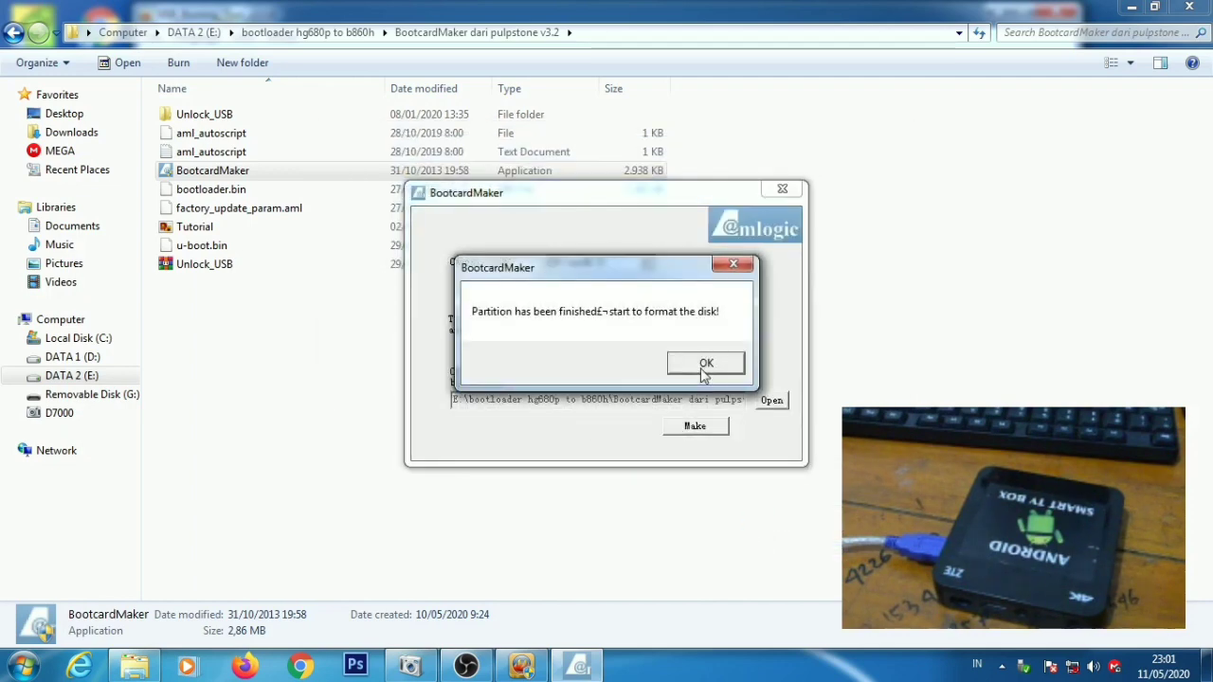
pyautogui.click(704, 365)
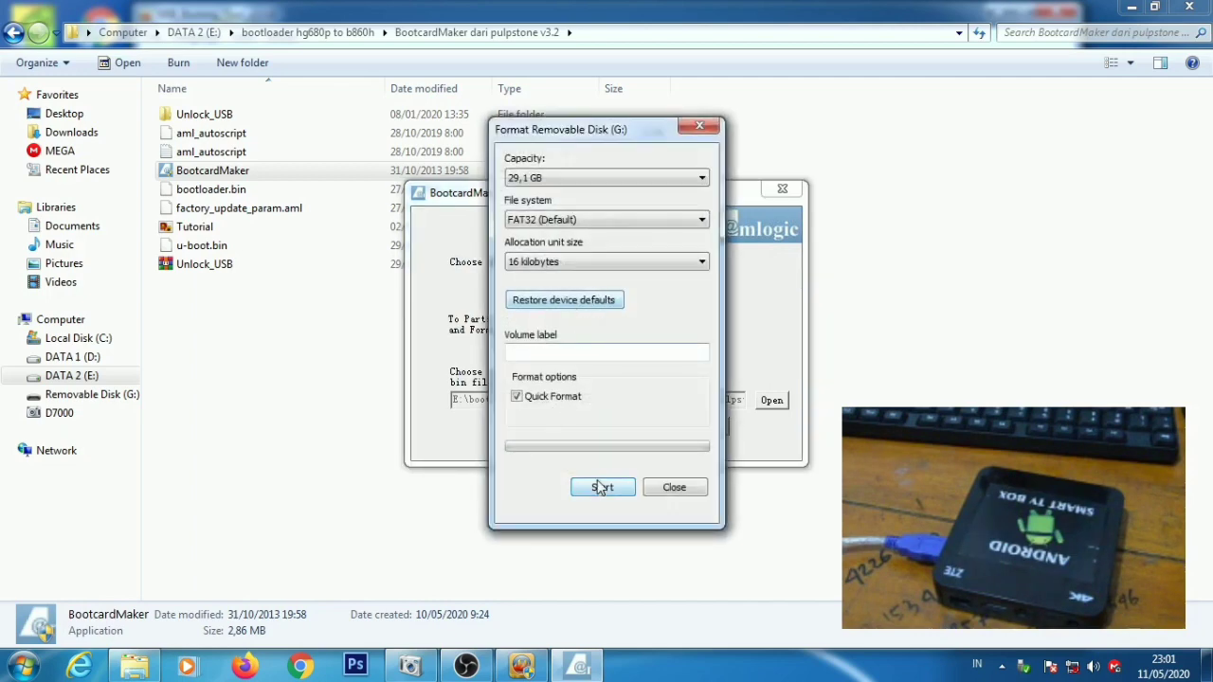
pyautogui.click(599, 488)
pyautogui.click(658, 339)
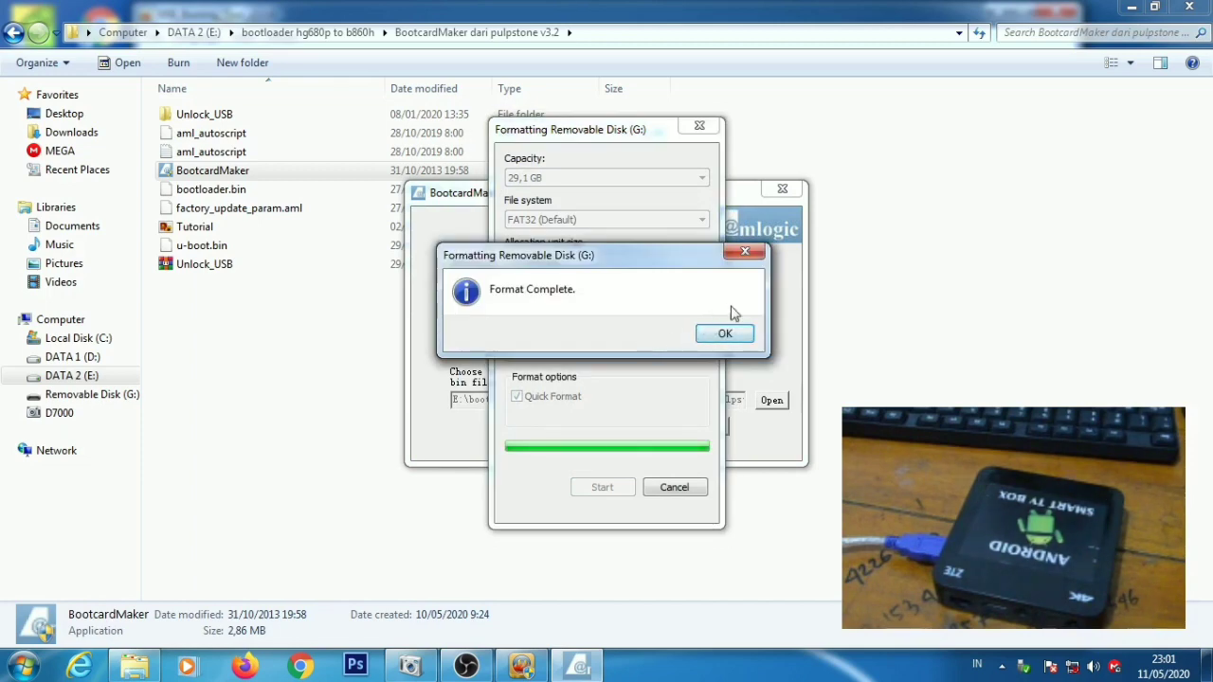
pyautogui.click(725, 335)
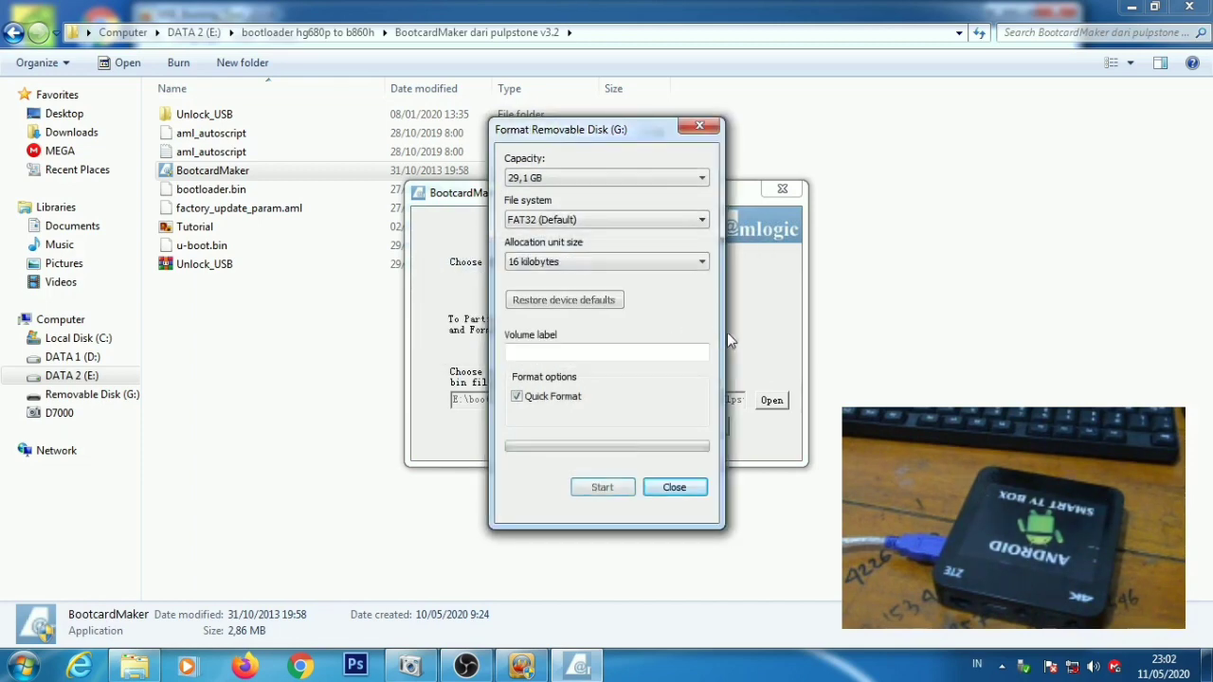
pyautogui.click(674, 487)
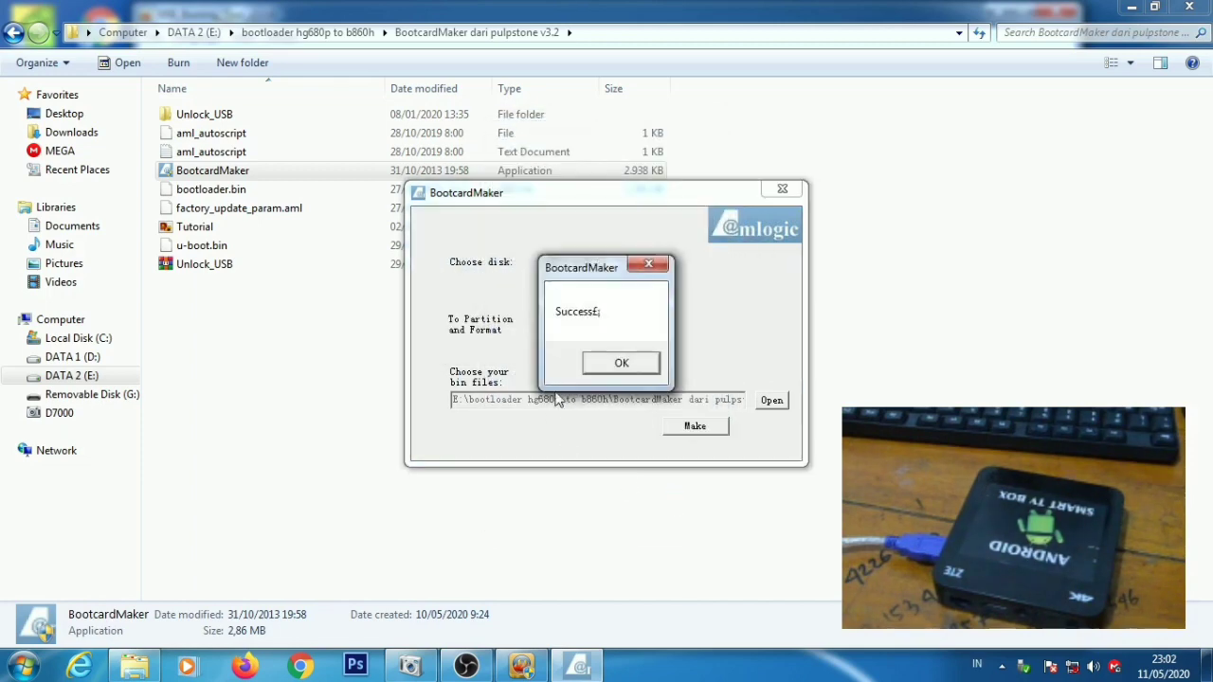
pyautogui.click(621, 363)
pyautogui.click(794, 191)
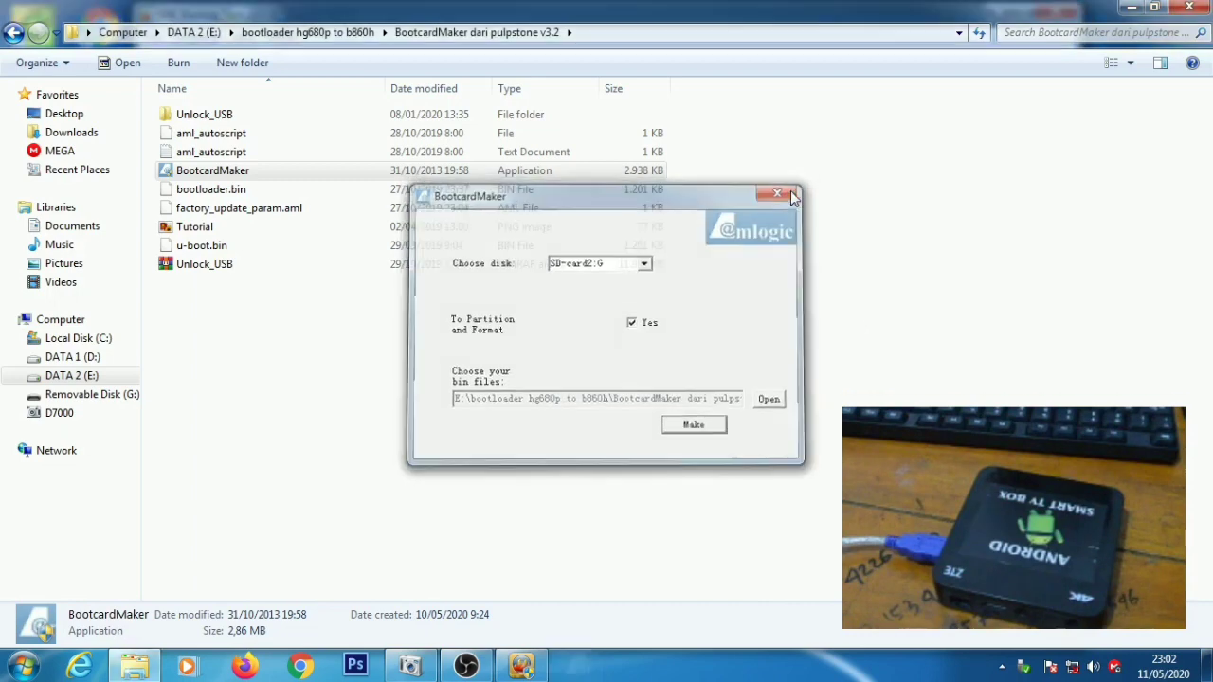
# Copy the boot, bootloader and u-boot.bin files from the Unlock_USB folder to removable disk G:
pyautogui.doubleClick(205, 116)
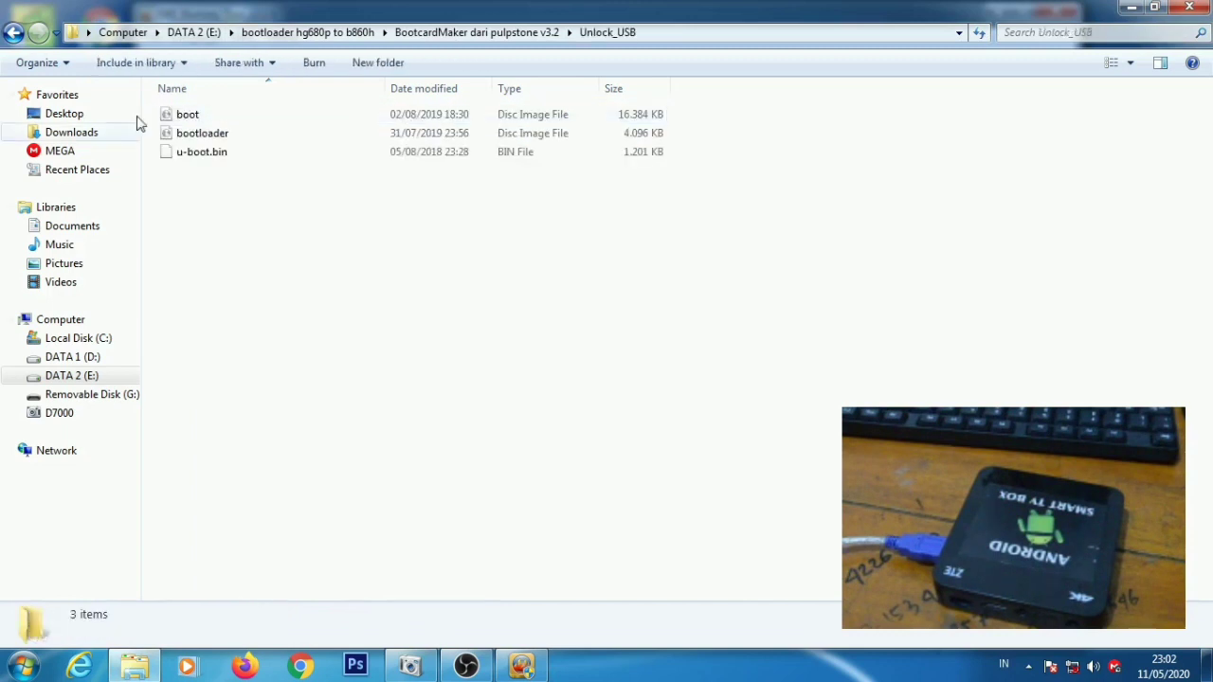
pyautogui.moveTo(336, 227); pyautogui.dragTo(166, 106)
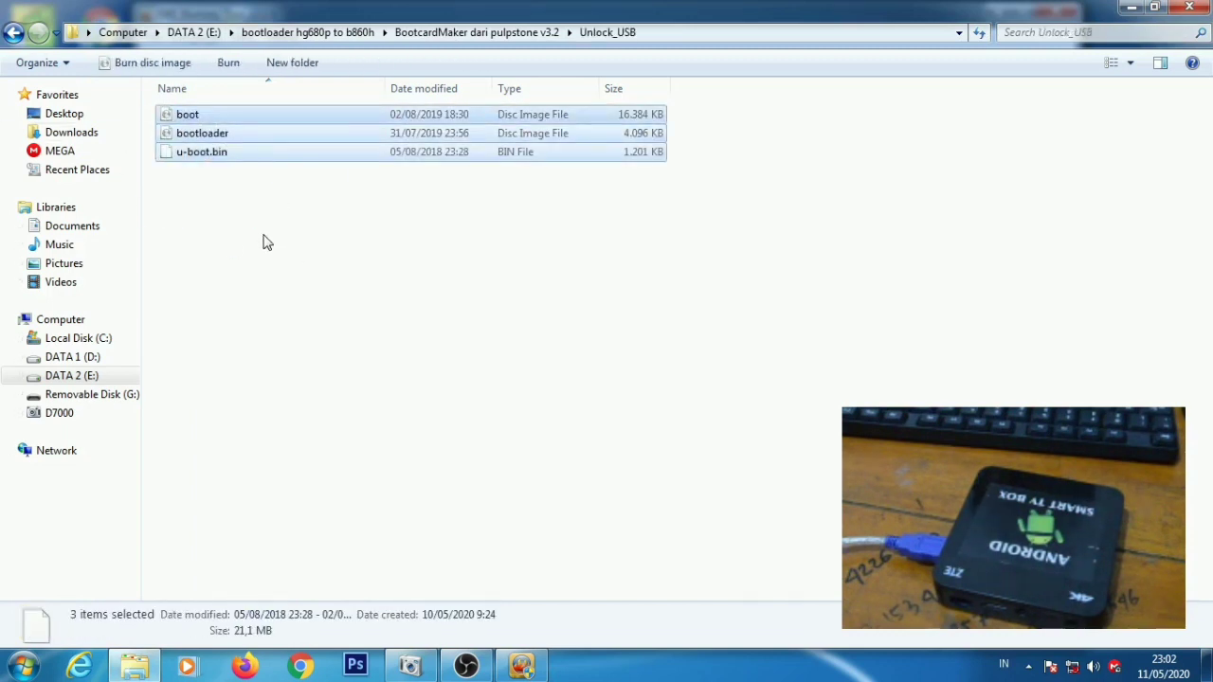
pyautogui.click(94, 395)
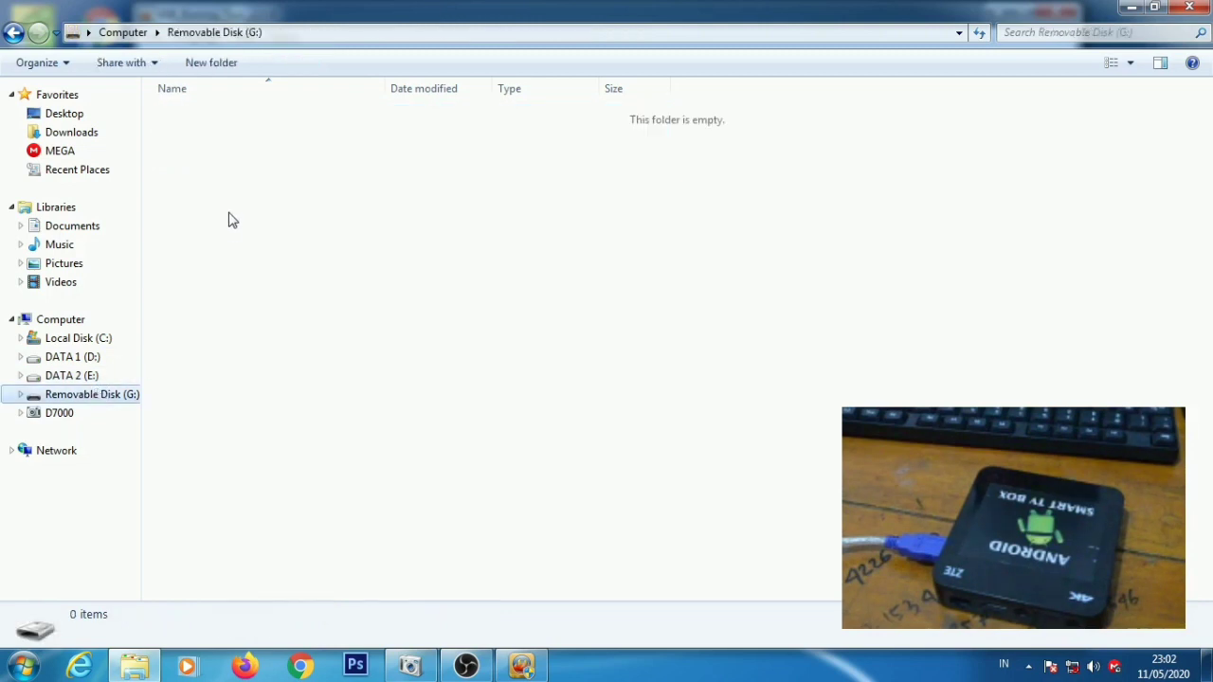
pyautogui.hotkey('ctrl', 'v')
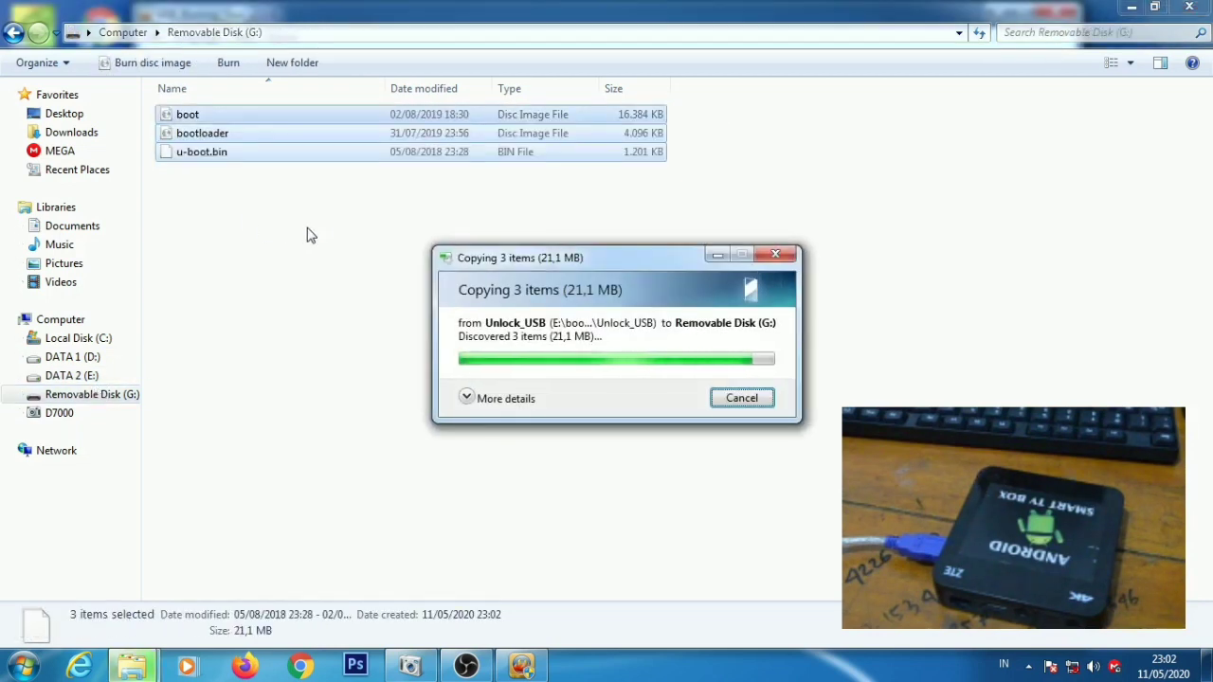
pyautogui.click(308, 234)
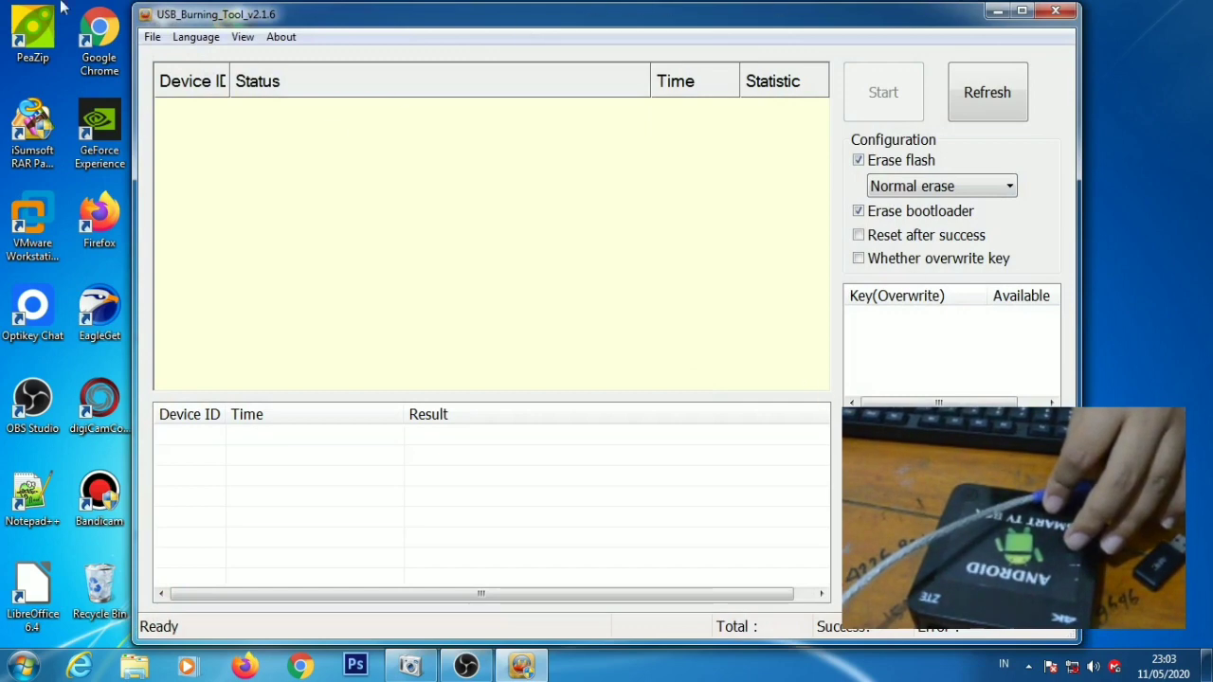
# Import the Pure-Khadas-VIM1 image from the "bootloader hg680p to b860h" folder into the burning tool
pyautogui.click(152, 37)
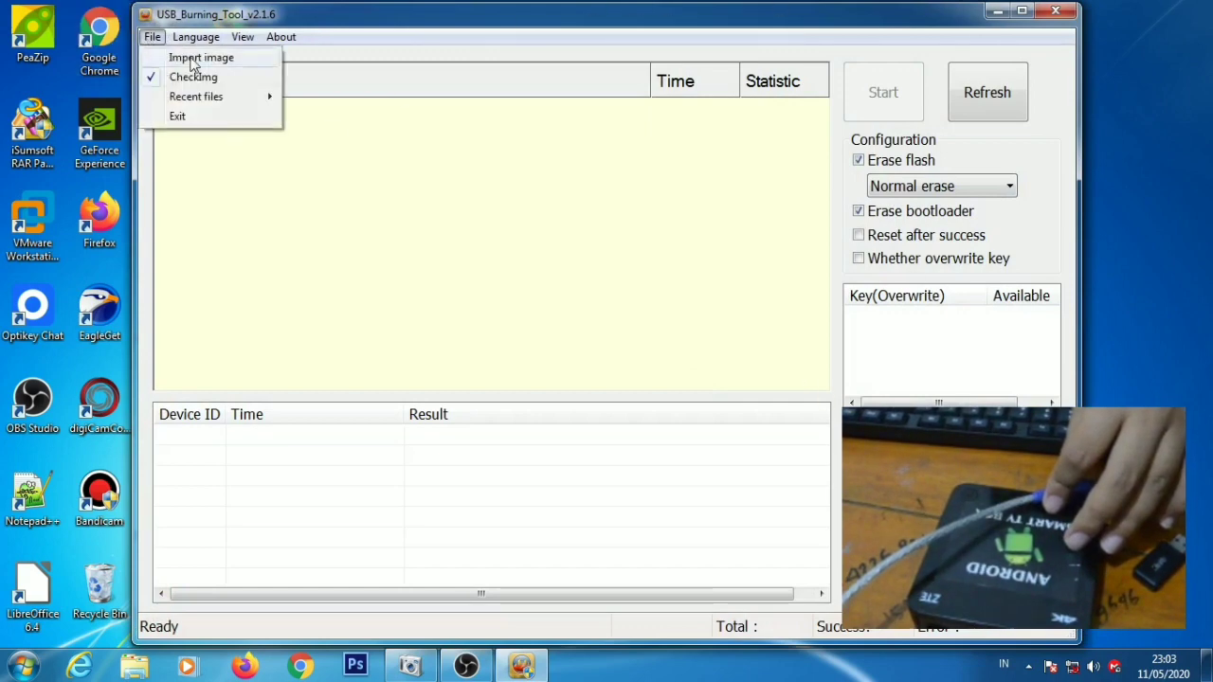
pyautogui.click(201, 58)
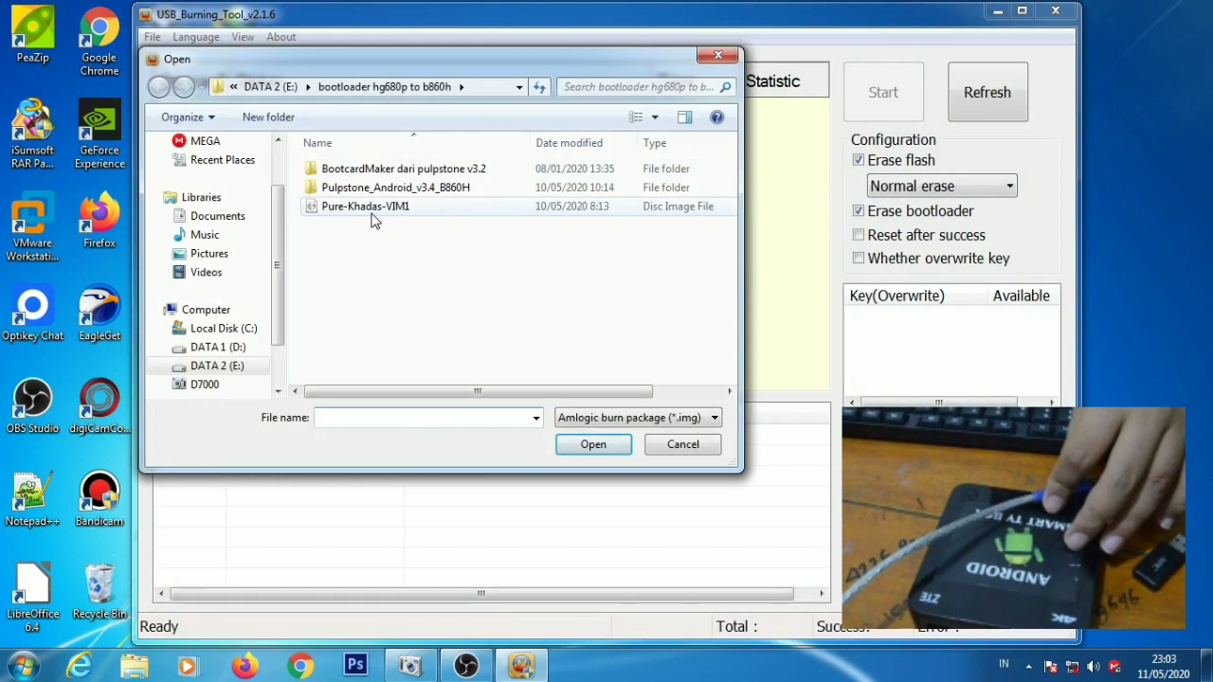
pyautogui.click(373, 216)
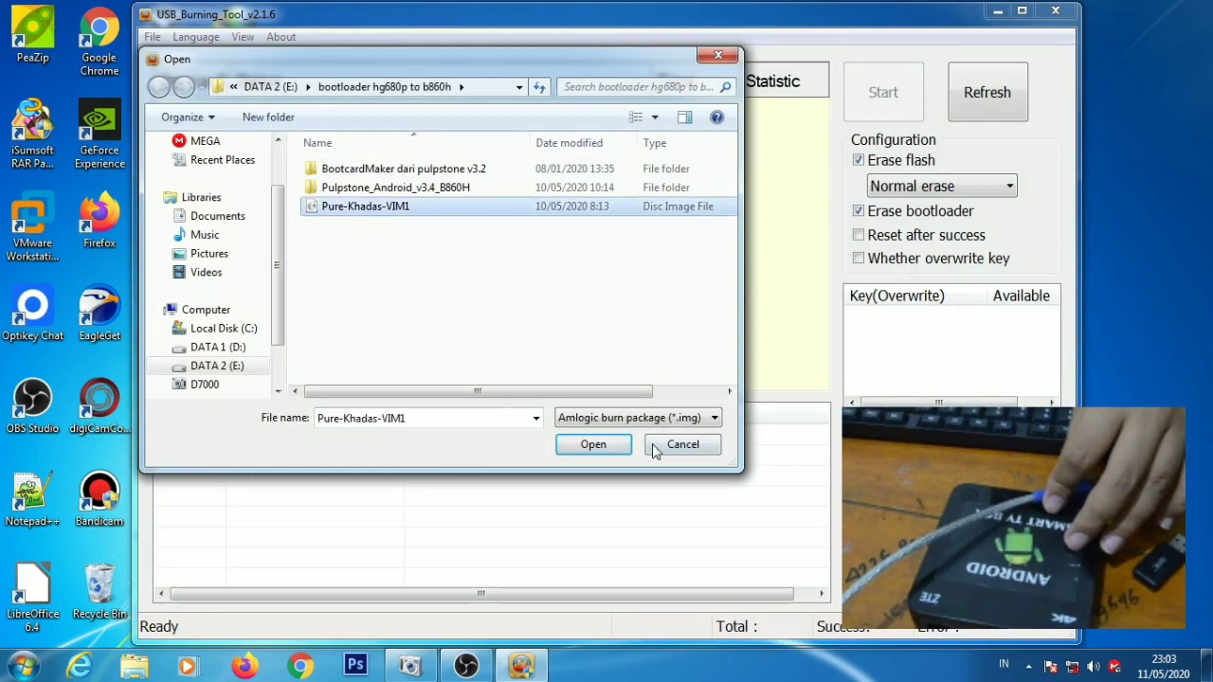
pyautogui.click(591, 445)
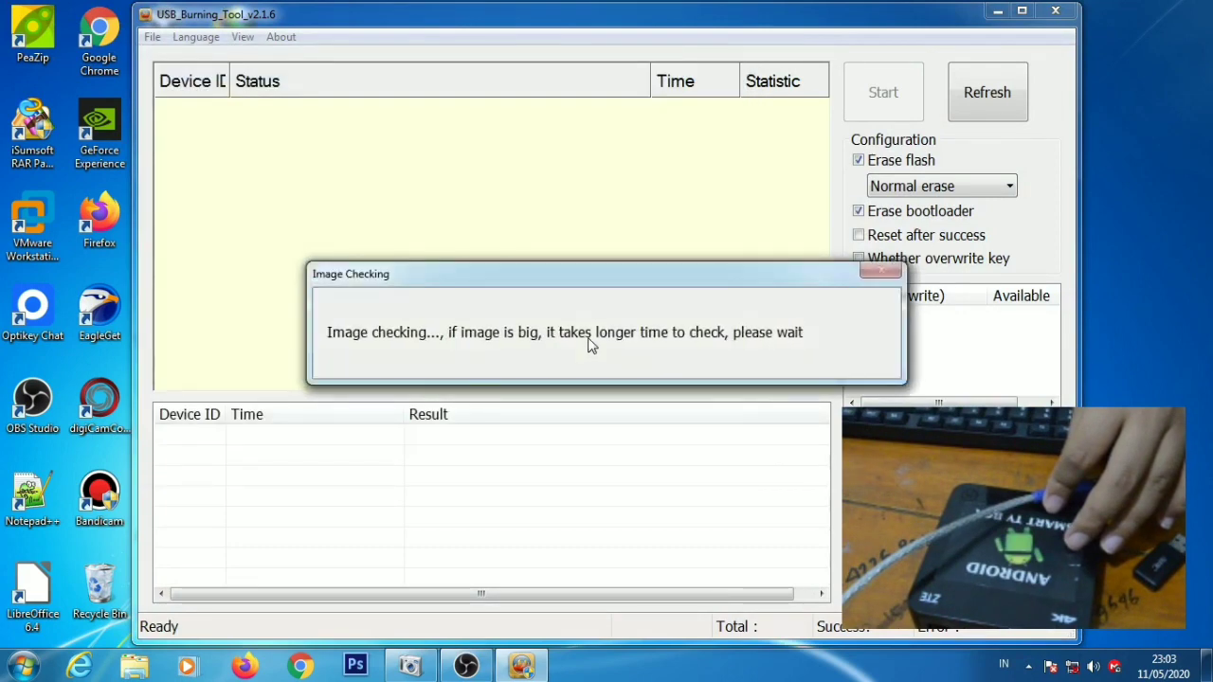
# Burn the image to the box with Erase flash and Erase bootloader disabled, and stop and close the tool once burning finishes
pyautogui.click(860, 161)
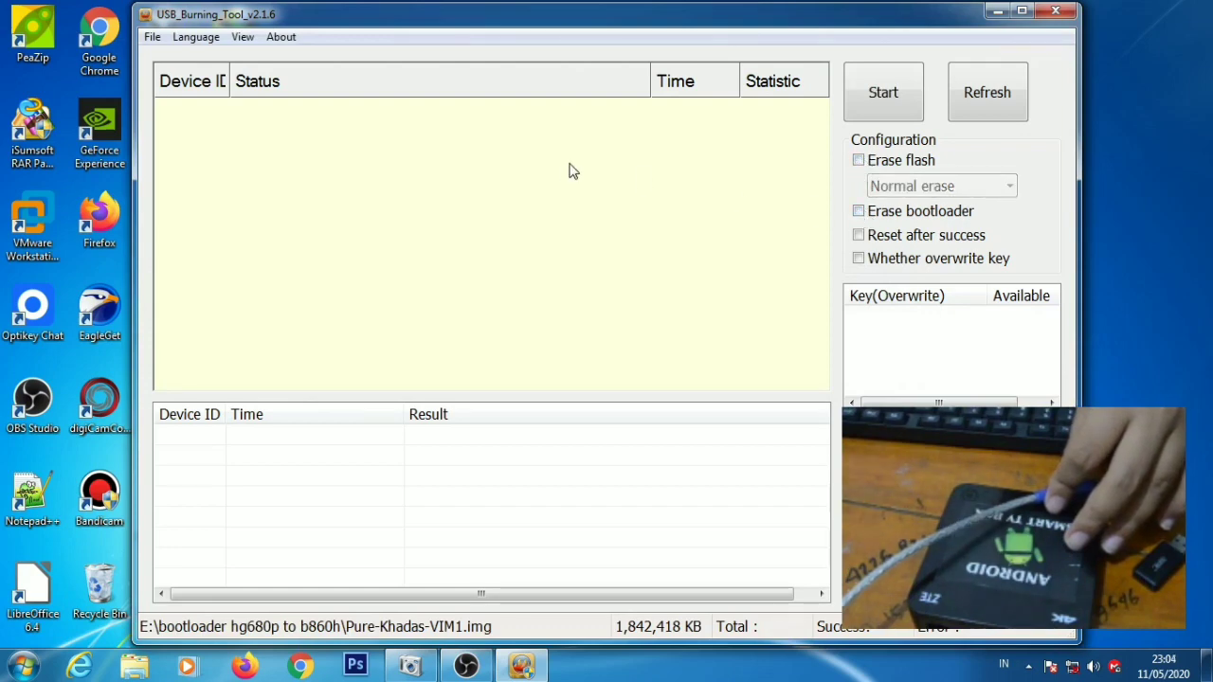
pyautogui.click(881, 108)
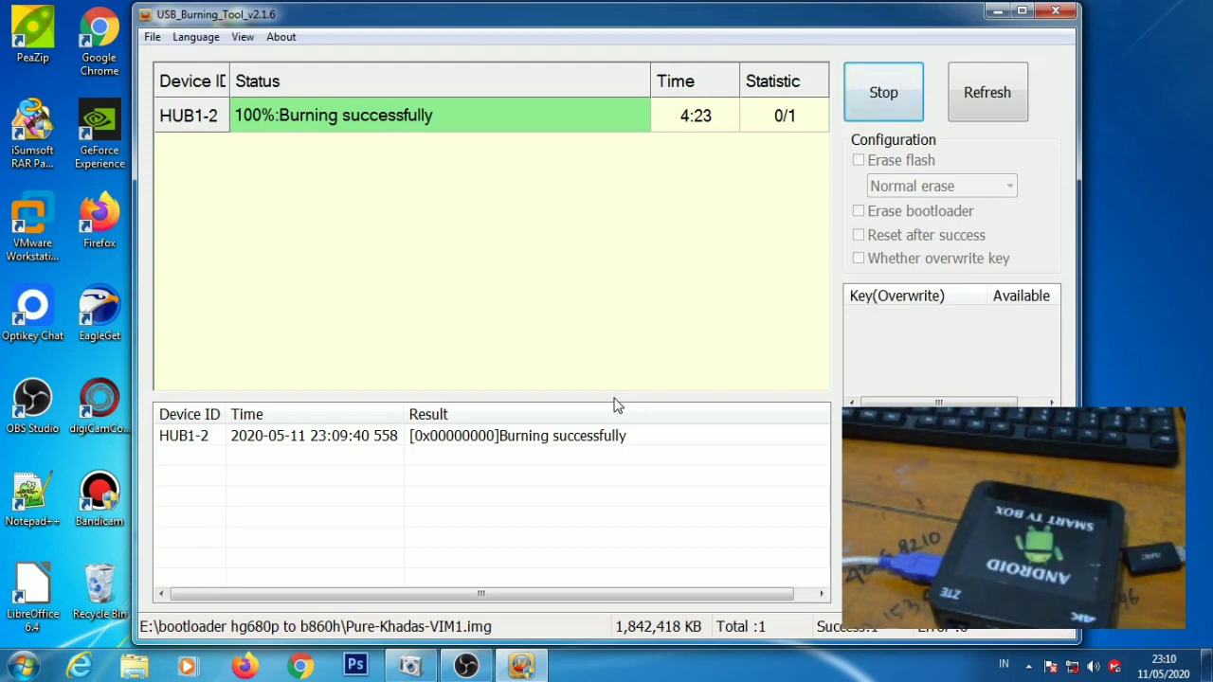
pyautogui.click(909, 108)
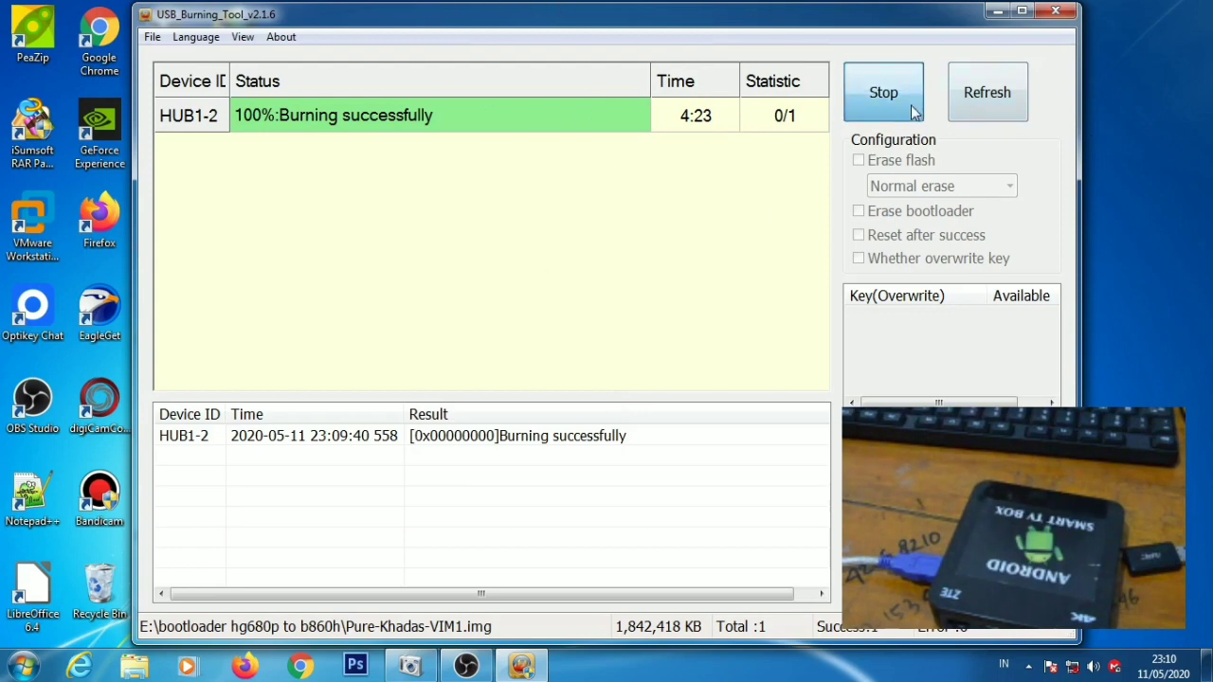
pyautogui.click(1057, 14)
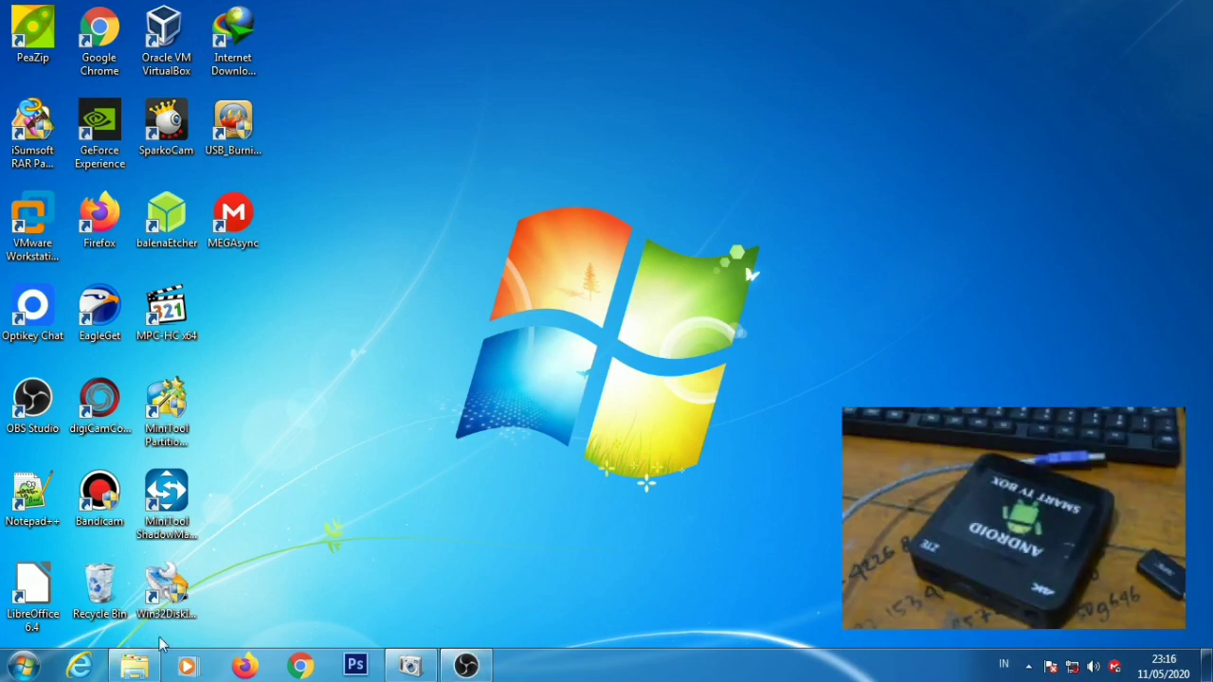
# Switch to Windows Explorer, launch Pulpstone_ZTE_B860H_Flasher_Tool_v3.4 from the Pulpstone_Android_v3.4_B860H folder, and minimize Explorer
pyautogui.click(131, 669)
pyautogui.doubleClick(305, 130)
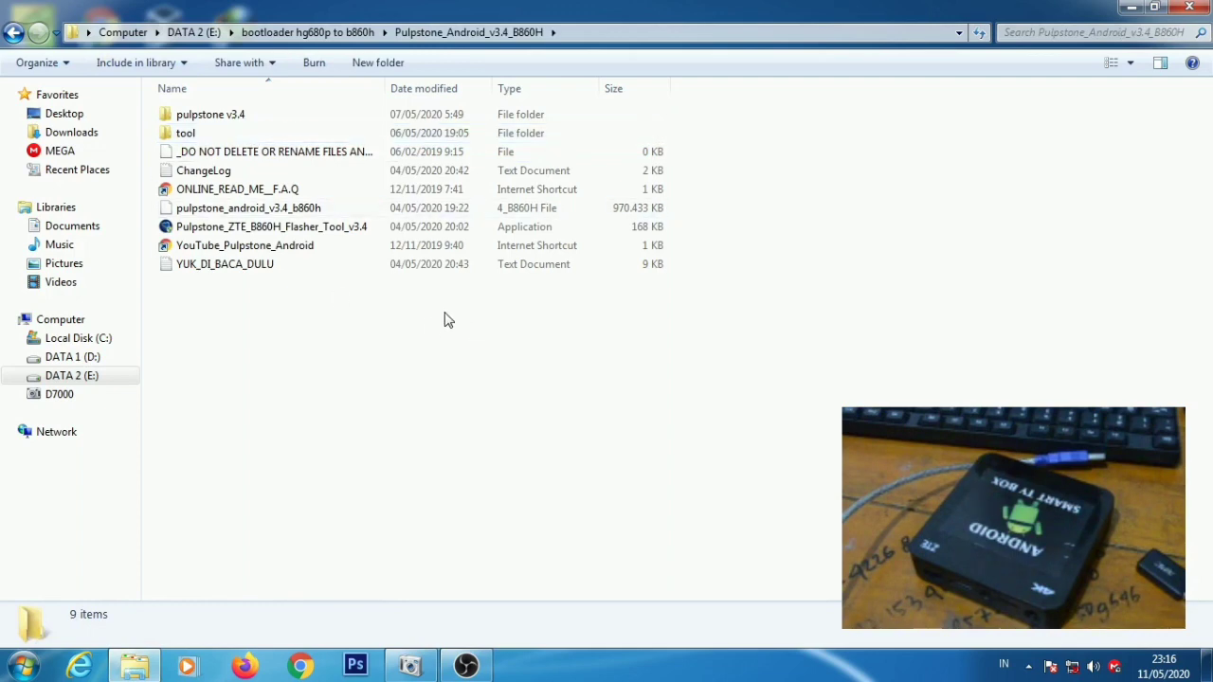
pyautogui.click(294, 230)
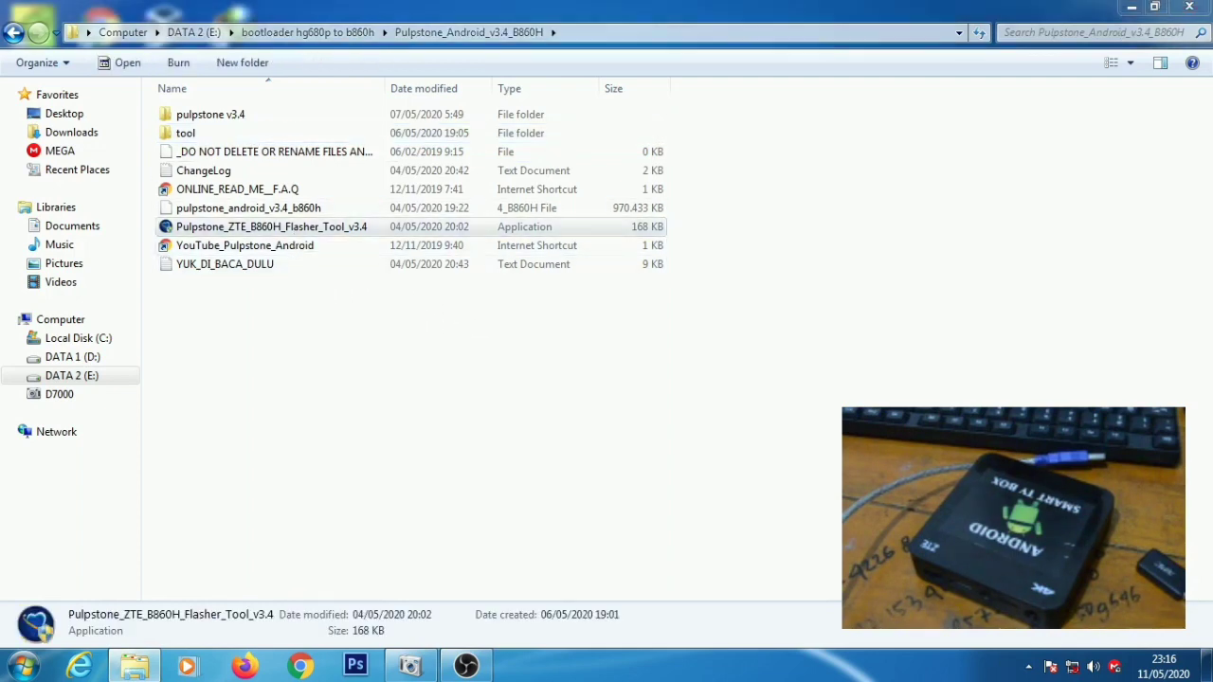
pyautogui.click(1132, 8)
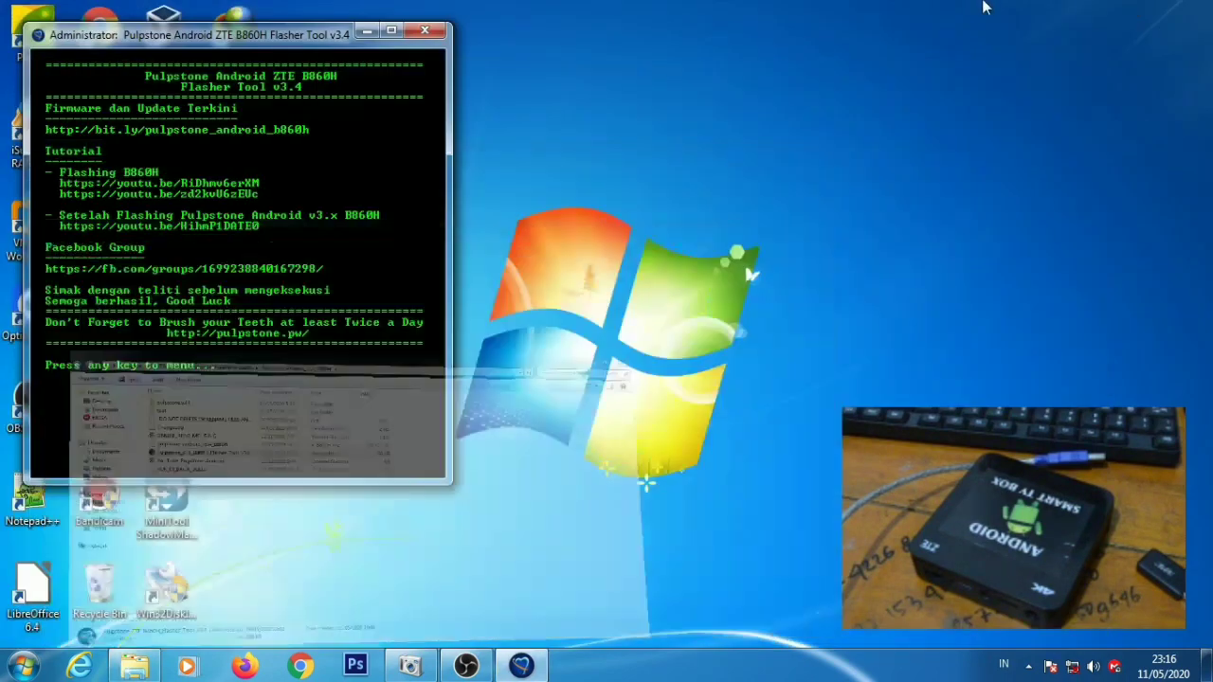
# Arrange the USB_Burning_Tool and Pulpstone flasher windows so the flasher console sits in front with the device status list still in view
pyautogui.moveTo(251, 34); pyautogui.dragTo(255, 216)
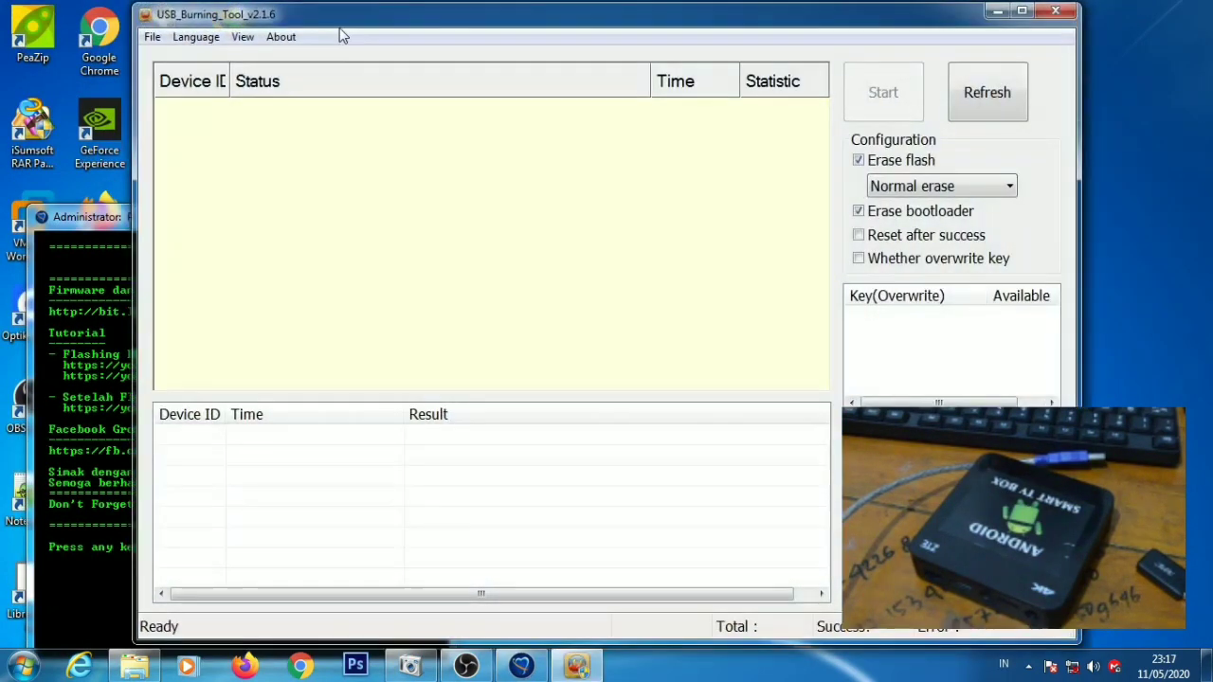
pyautogui.moveTo(339, 27); pyautogui.dragTo(258, 21)
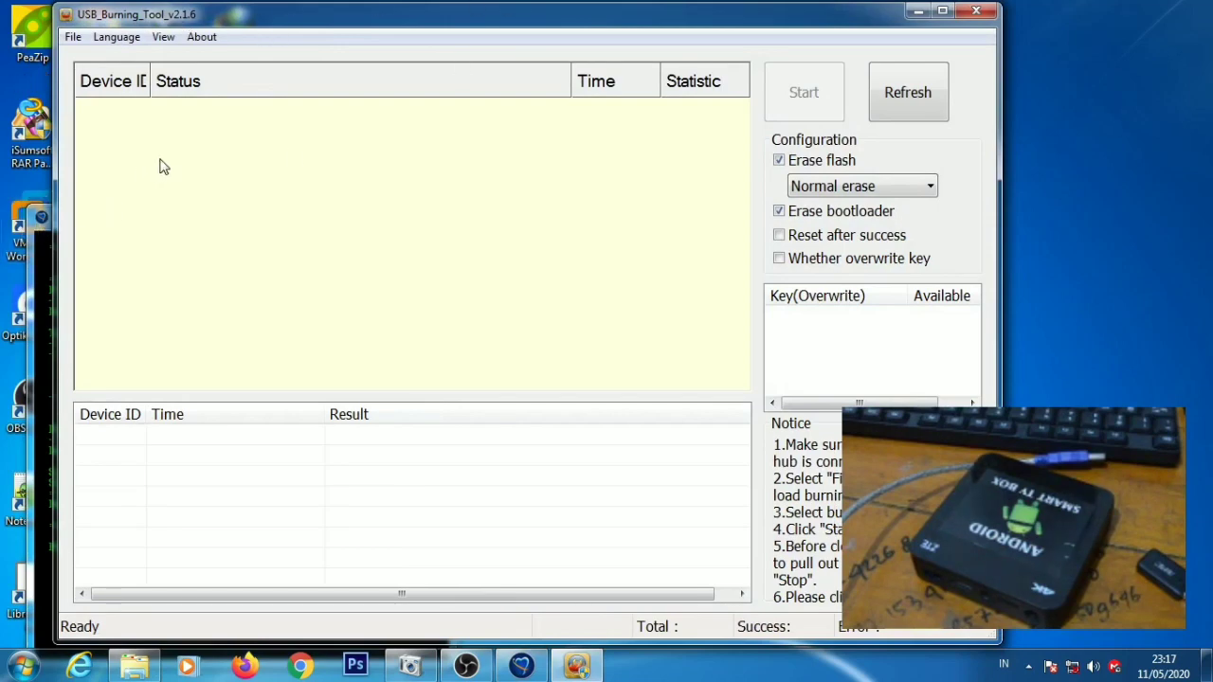
pyautogui.click(41, 223)
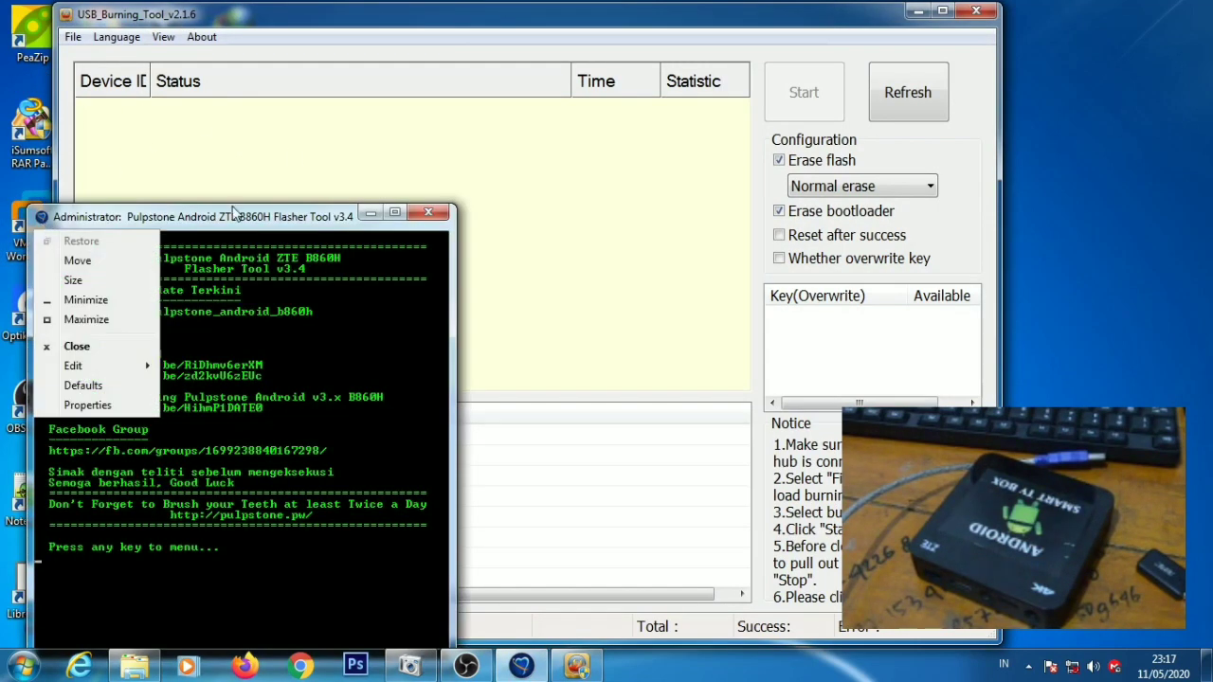
pyautogui.moveTo(232, 210); pyautogui.dragTo(270, 163)
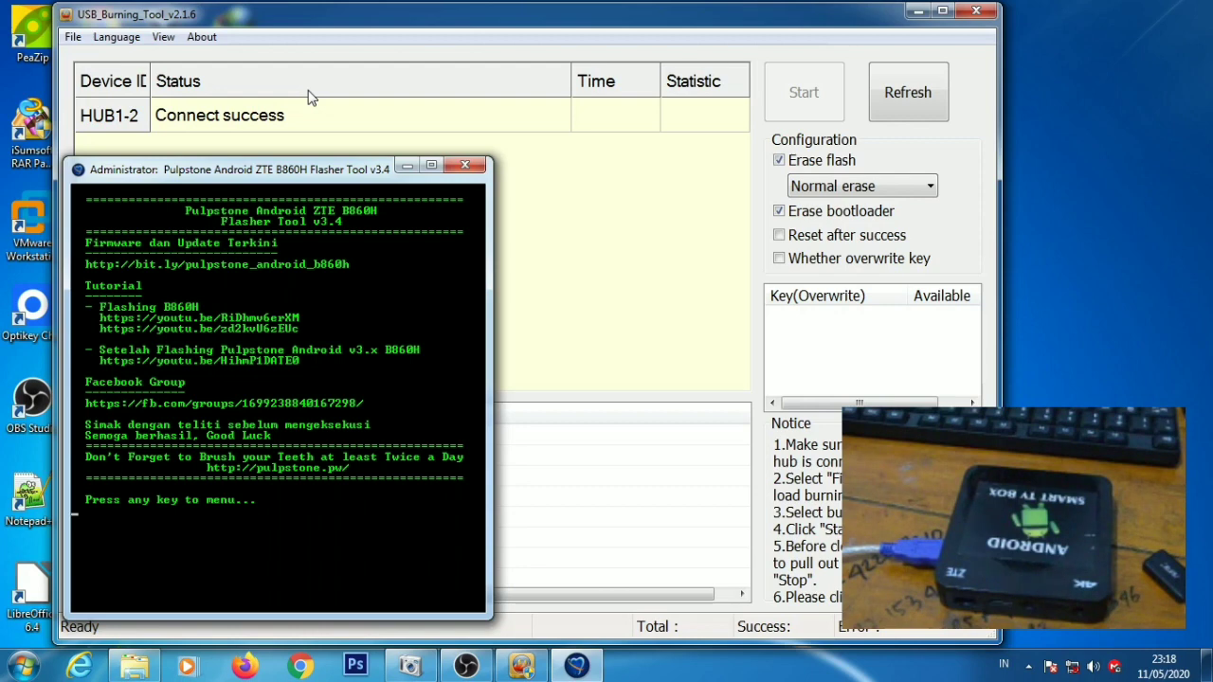
# Bring up the flasher tool's main menu and run option 2, Scan Device
pyautogui.press('Return')
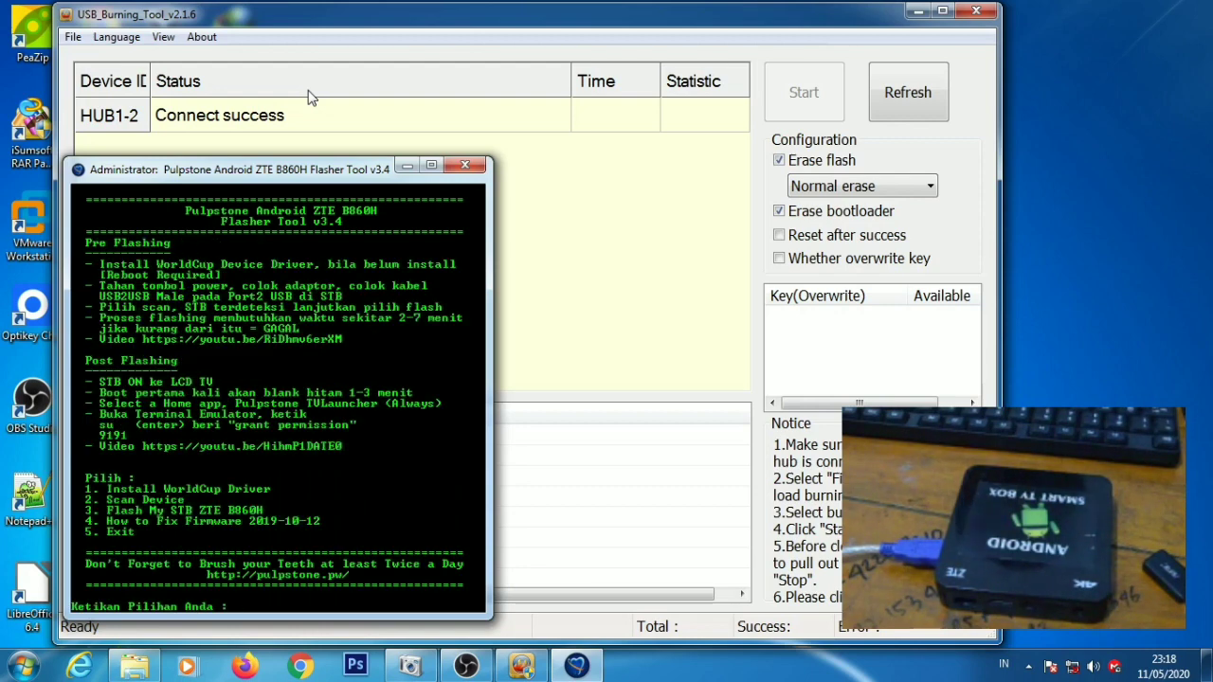
pyautogui.write('2')
pyautogui.press('Return')
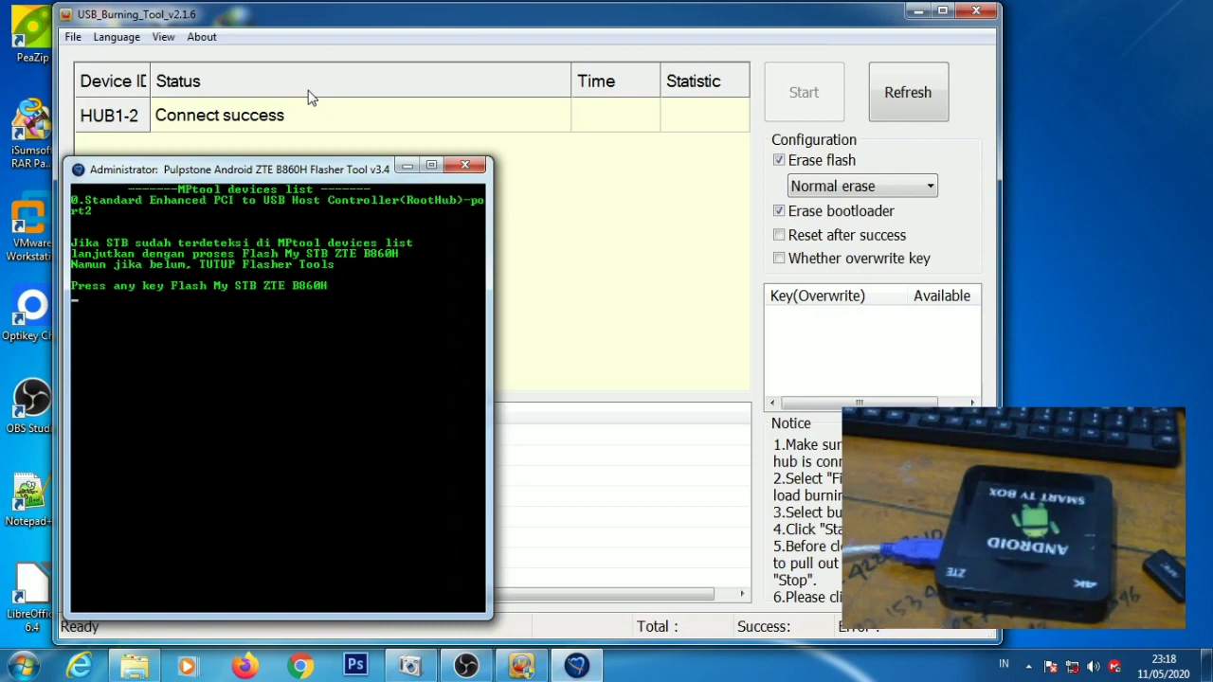
# Flash the ZTE B860H box with the Pulpstone firmware, exit the flasher tool when it finishes, and return to Windows Explorer
pyautogui.press('Return')
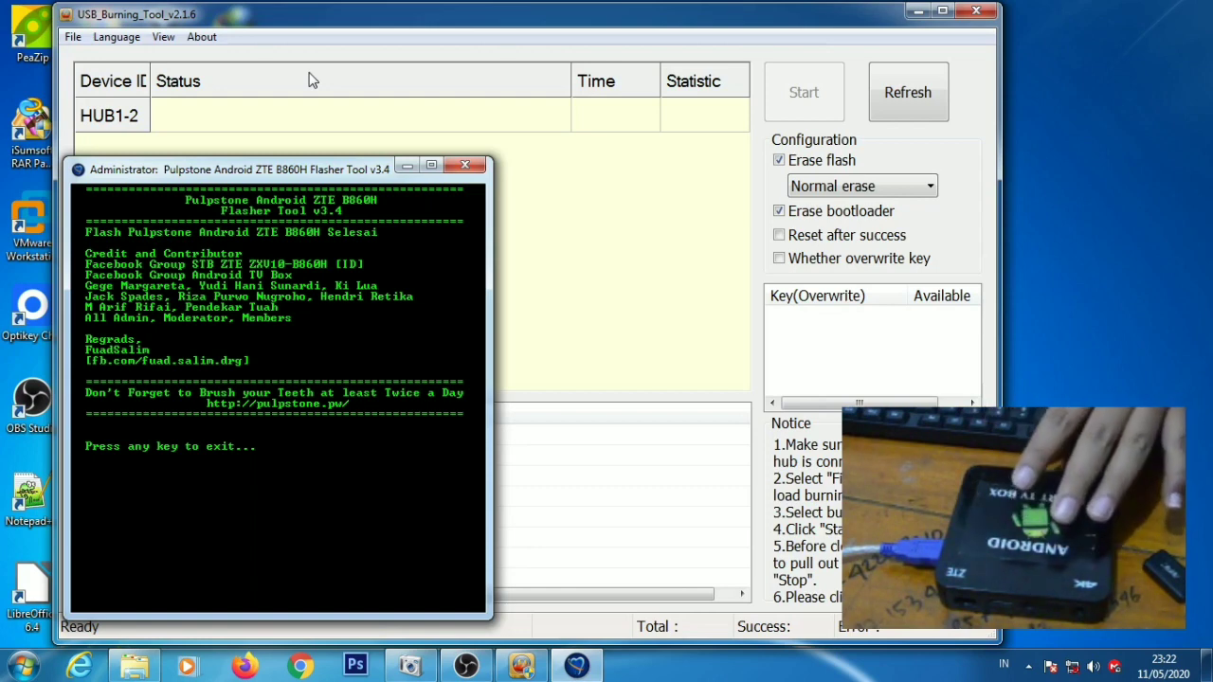
pyautogui.press('Return')
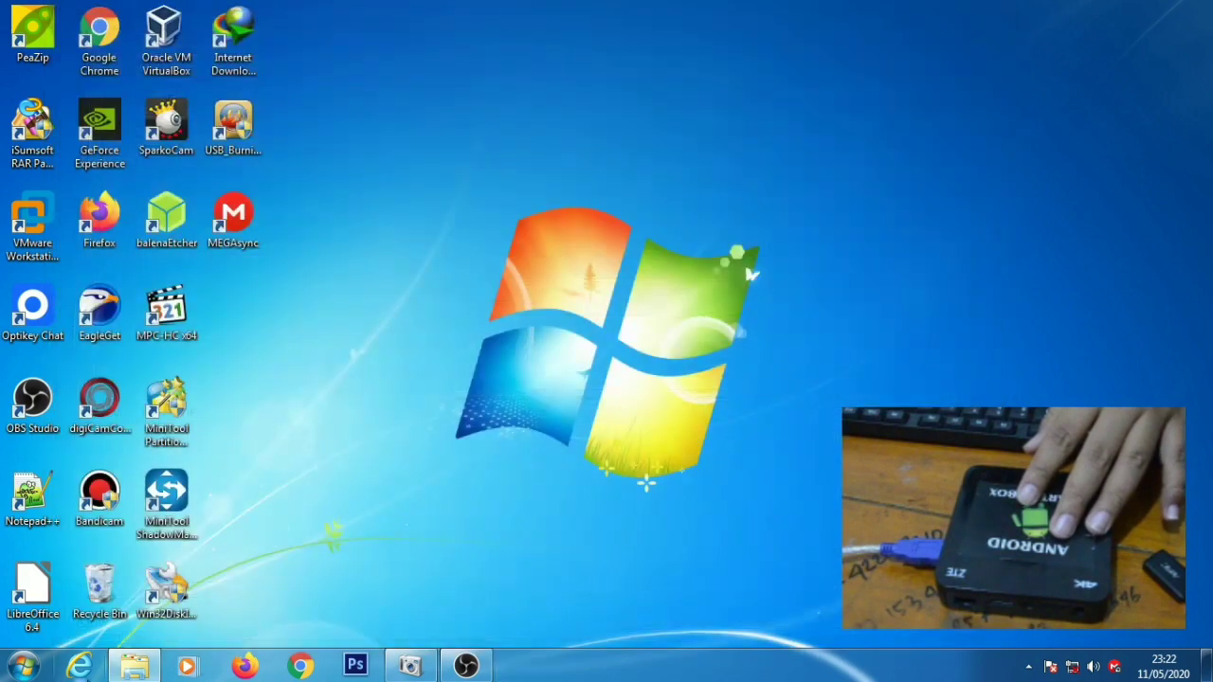
pyautogui.click(134, 666)
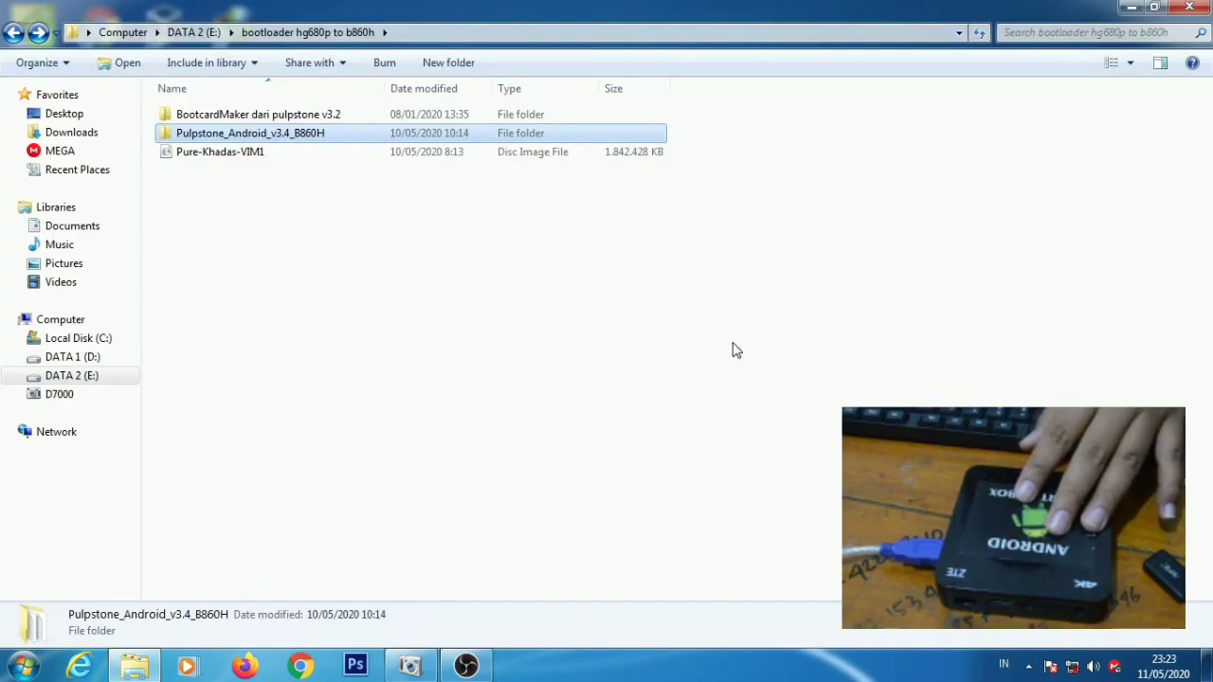